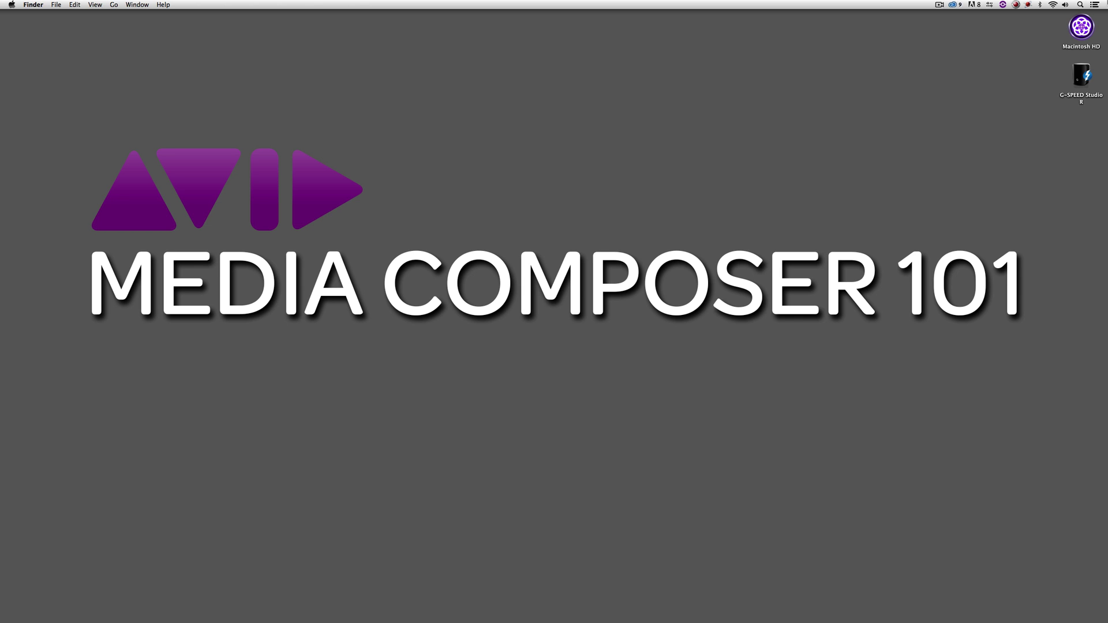
Step: Switch to Avid Media Composer and view its About information, then close it
key(super+Tab)
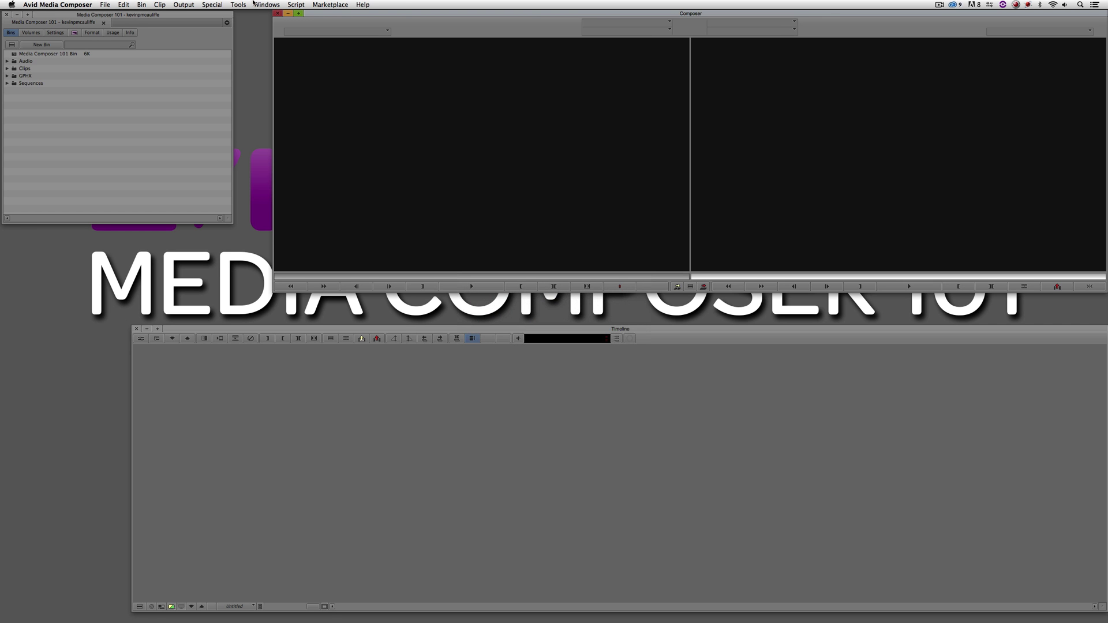
click(58, 5)
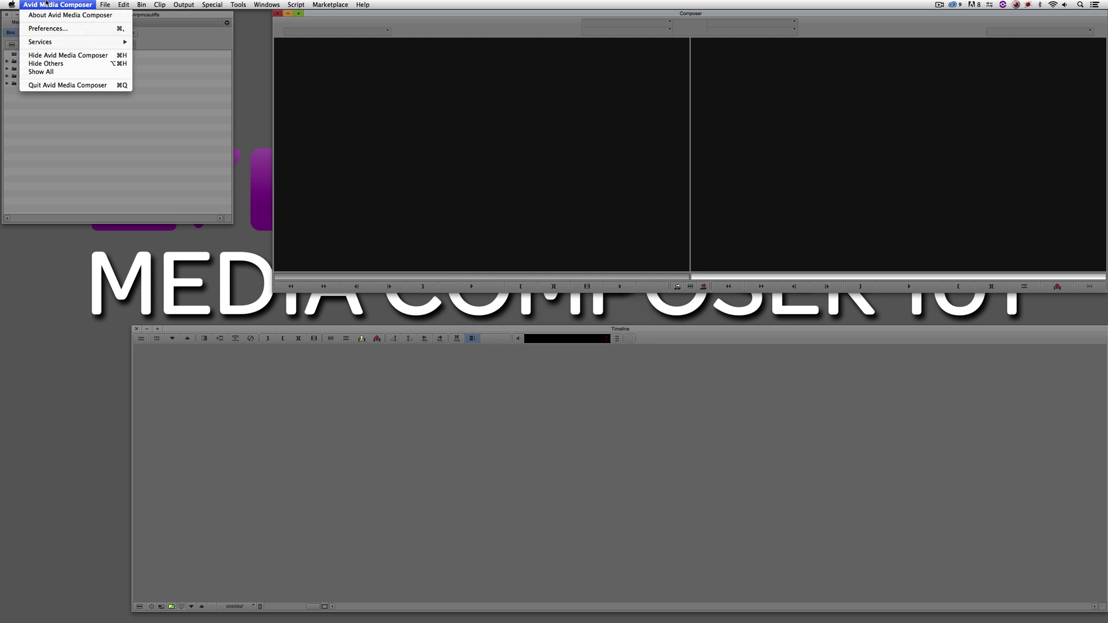
click(58, 14)
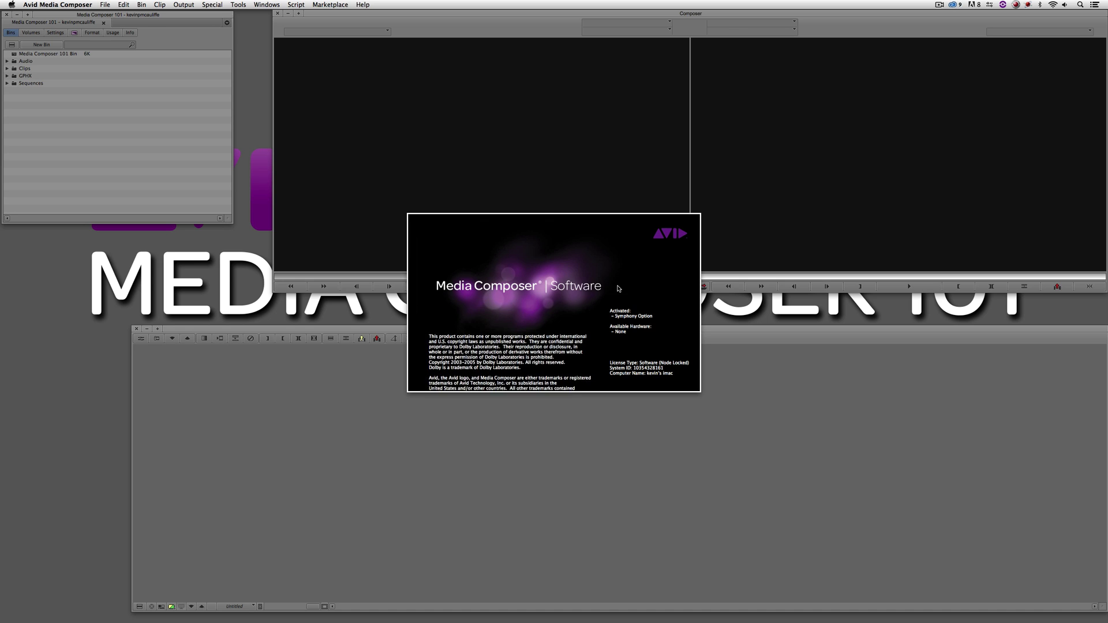
click(655, 319)
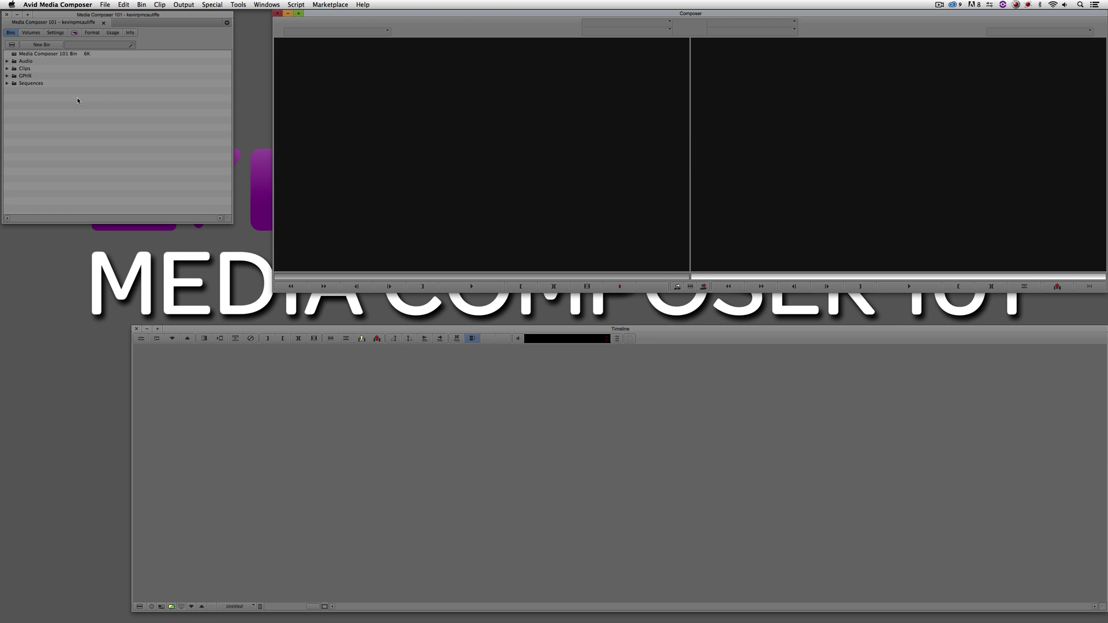
Step: Open the Media Composer 101 Bin and reposition and enlarge its window
double_click(15, 54)
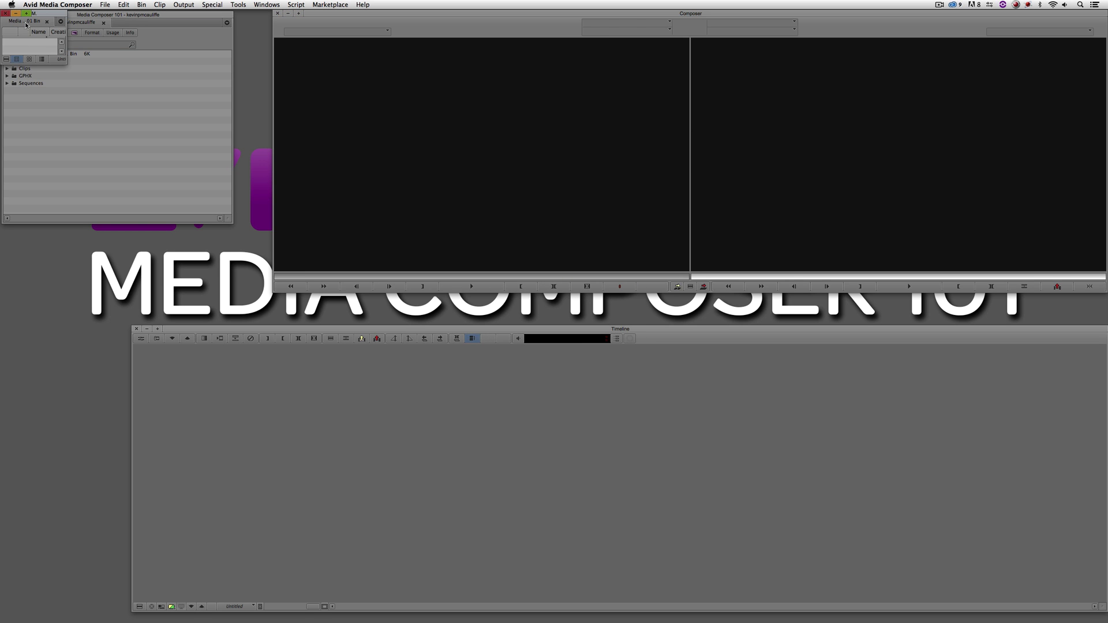
drag(26, 25, 234, 256)
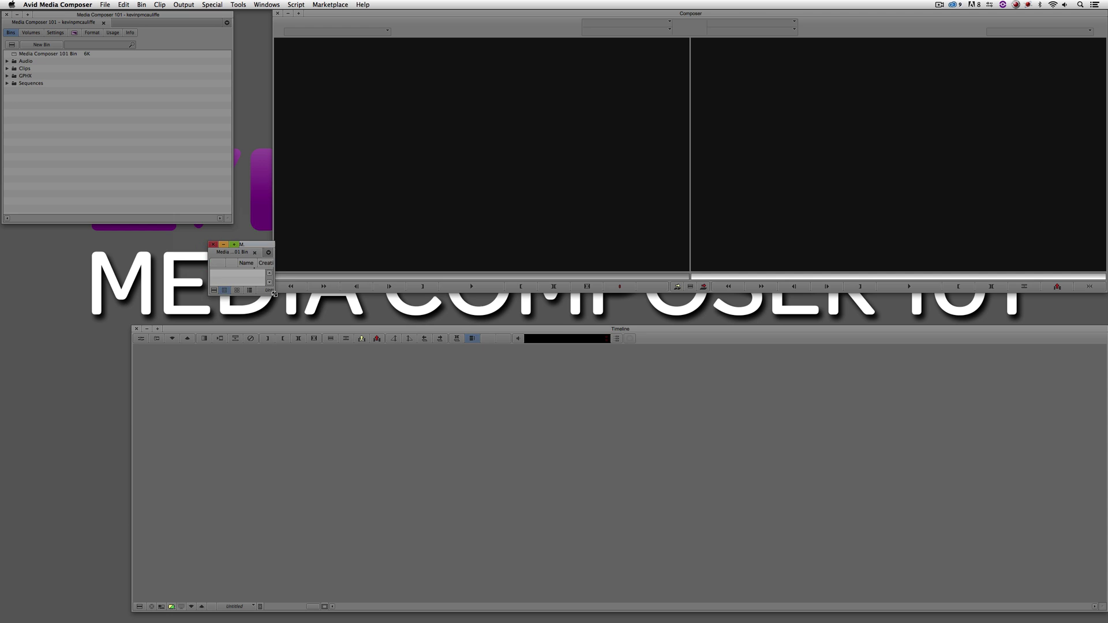
drag(274, 294, 631, 427)
drag(384, 253, 52, 223)
click(2, 233)
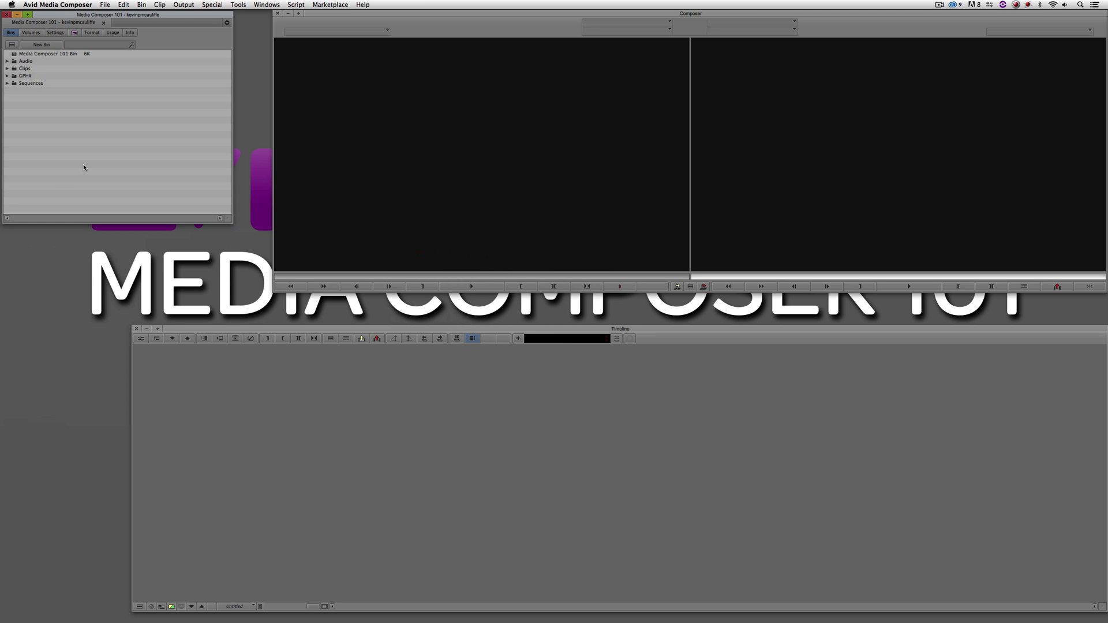
key(super+o)
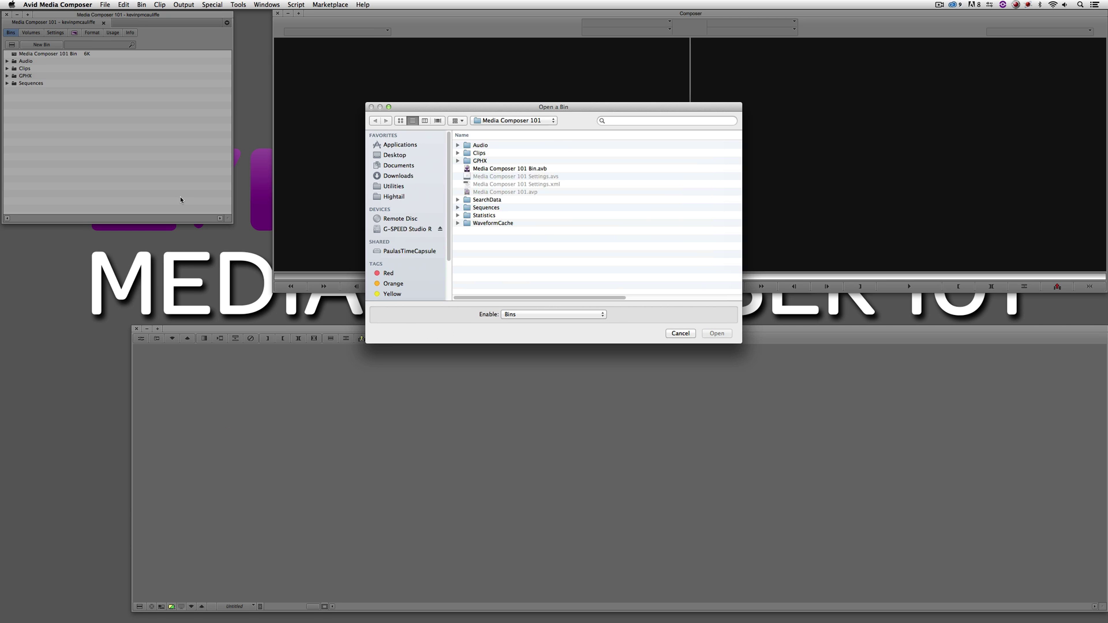
Step: Cancel the bin prompt, show the project's Settings list, and start opening a settings file with Cmd+O
click(673, 336)
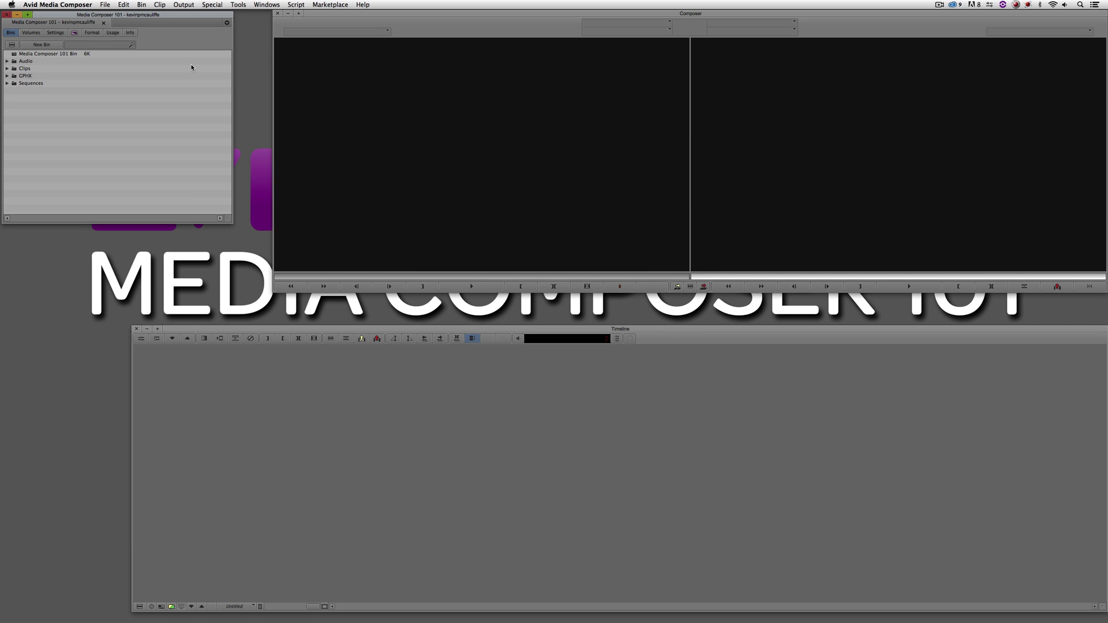
click(55, 34)
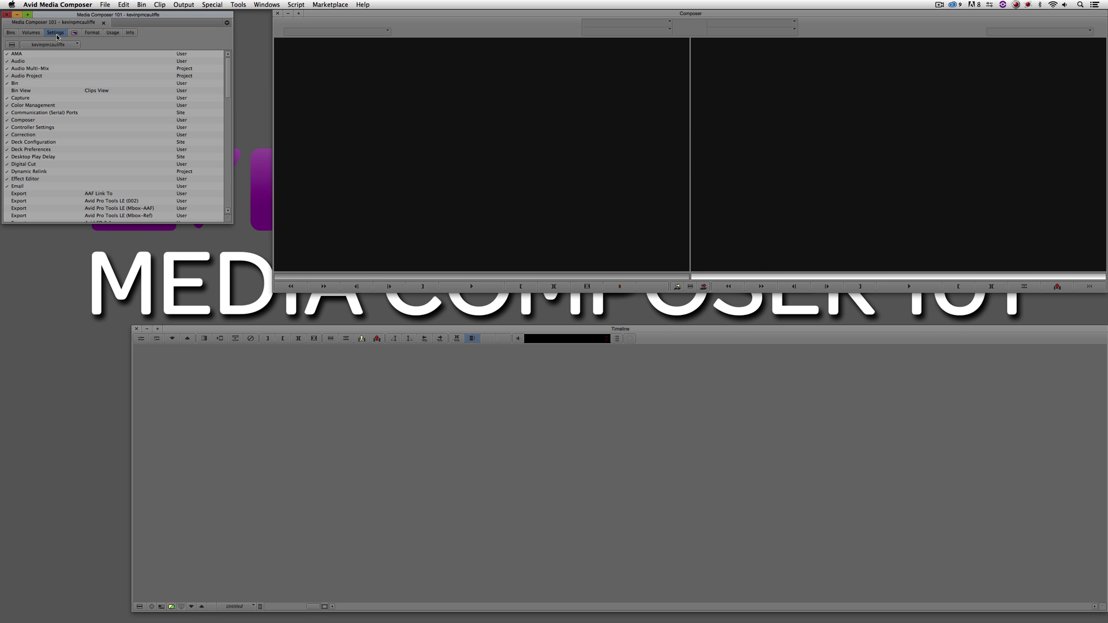
key(super+o)
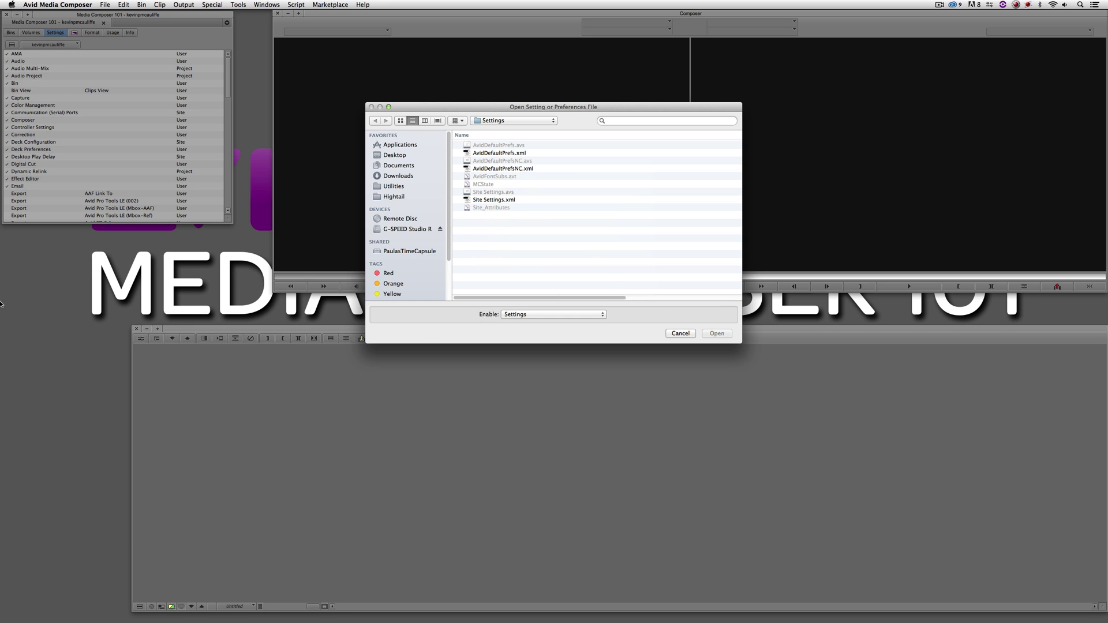
Step: Cancel the settings dialog and browse Finder through Users › Shared › AvidMediaComposer to the Avid Users folders
click(680, 333)
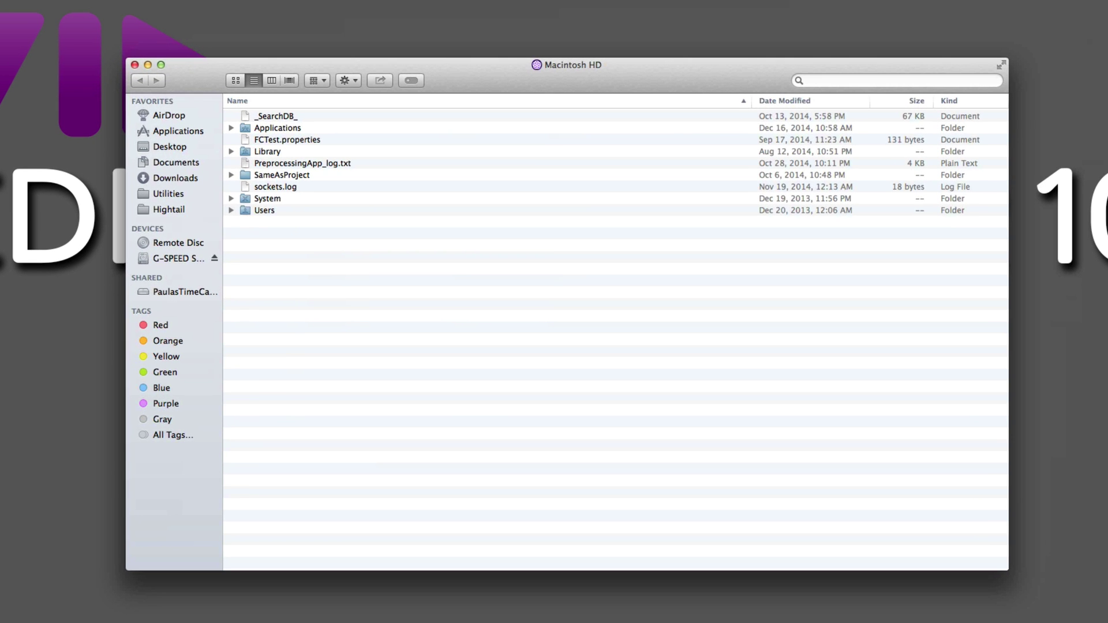
double_click(268, 209)
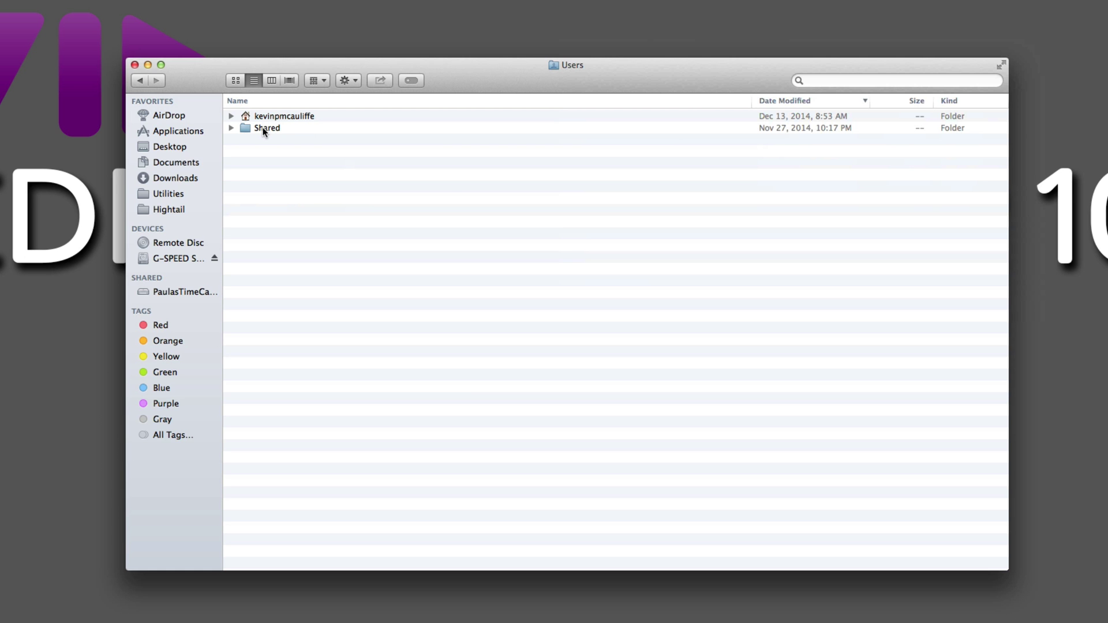
double_click(263, 129)
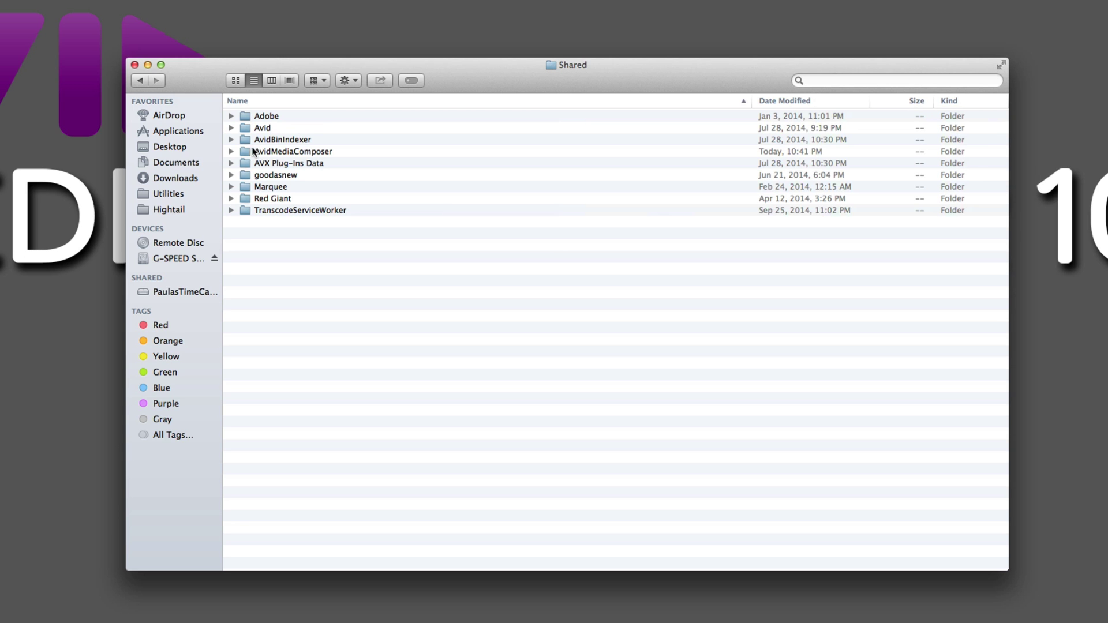
double_click(304, 152)
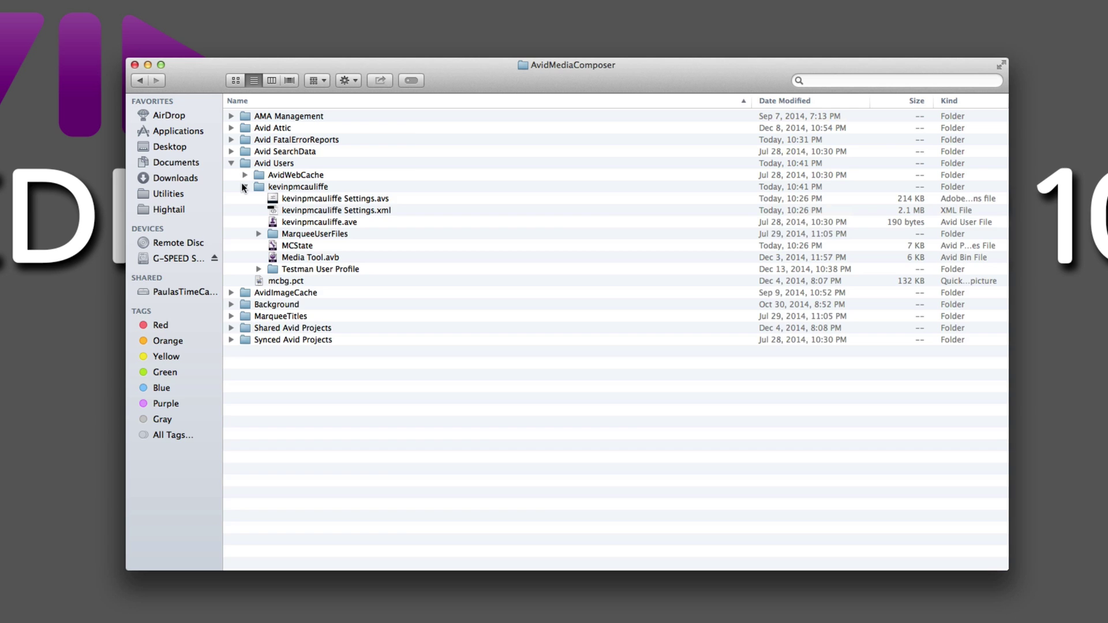
click(243, 186)
click(231, 163)
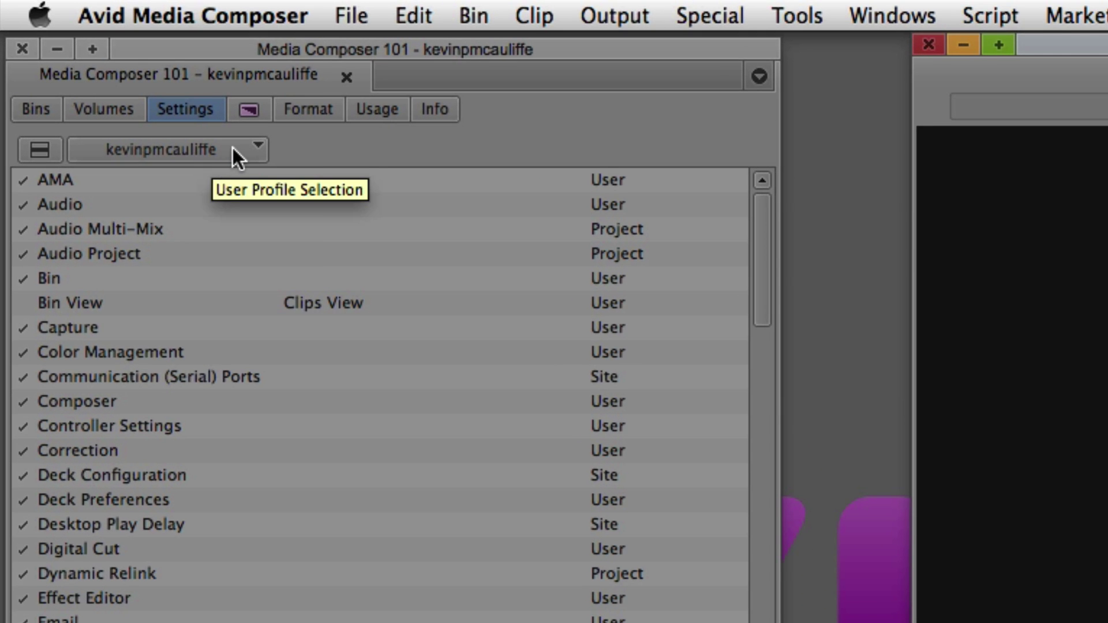
click(233, 149)
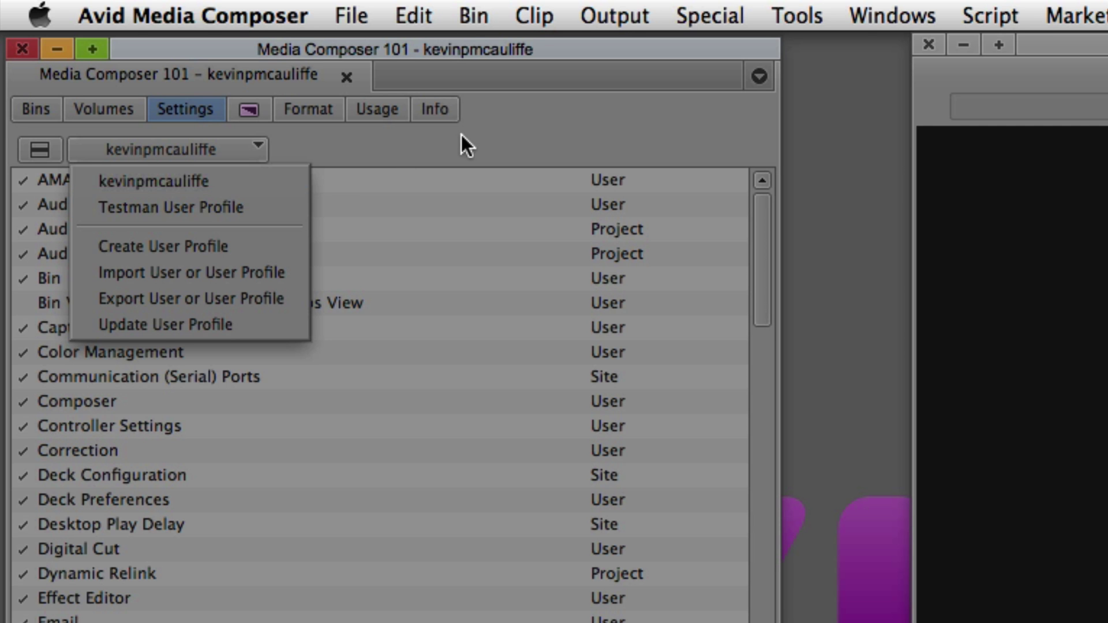
click(476, 139)
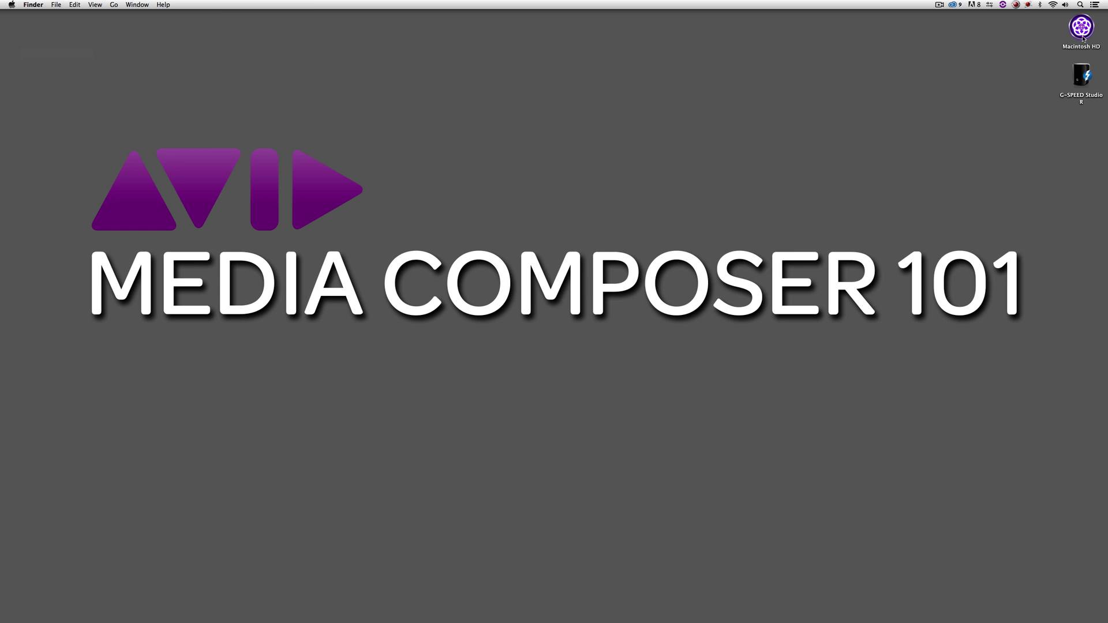
Step: Open Macintosh HD and drill down through Users › Shared › AvidMediaComposer › Avid Users to the user's profile folder
click(1084, 27)
double_click(1087, 27)
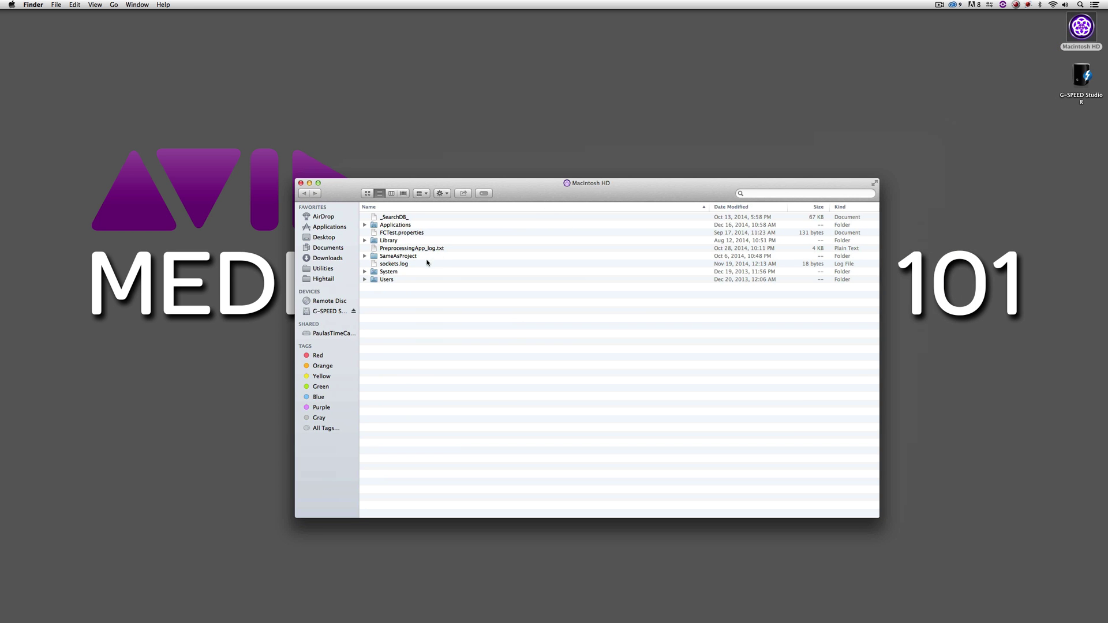
double_click(387, 279)
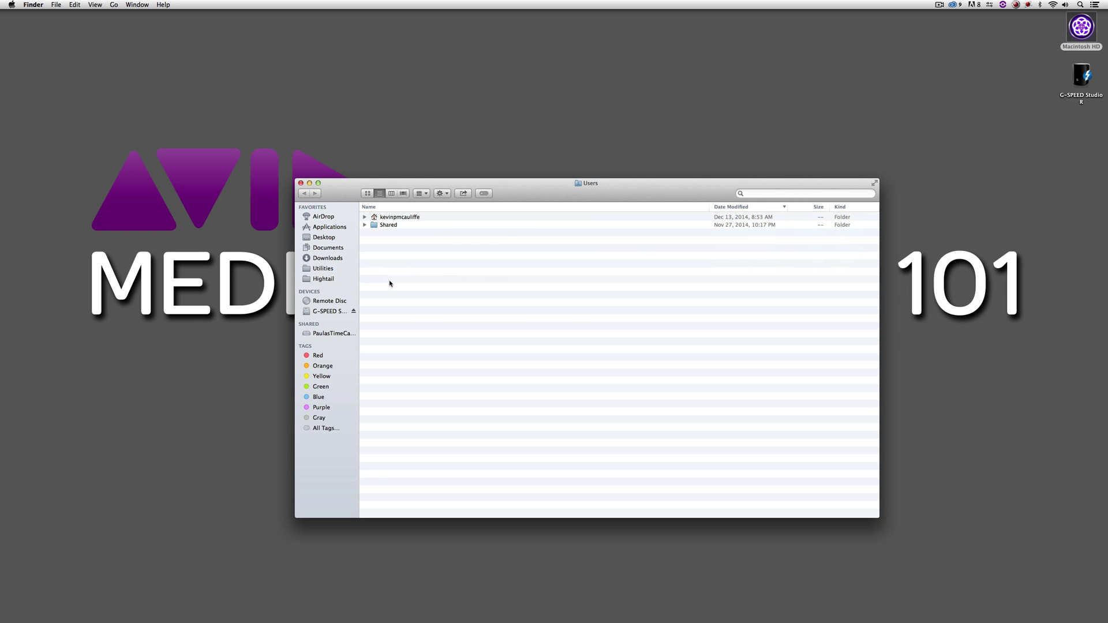
double_click(393, 225)
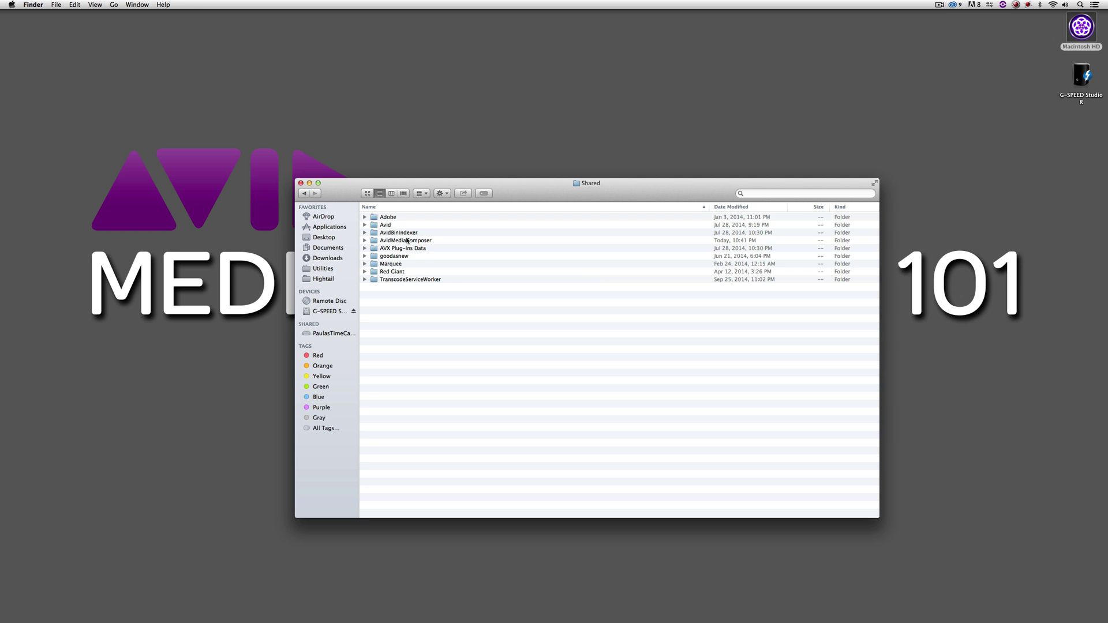
double_click(407, 240)
double_click(411, 250)
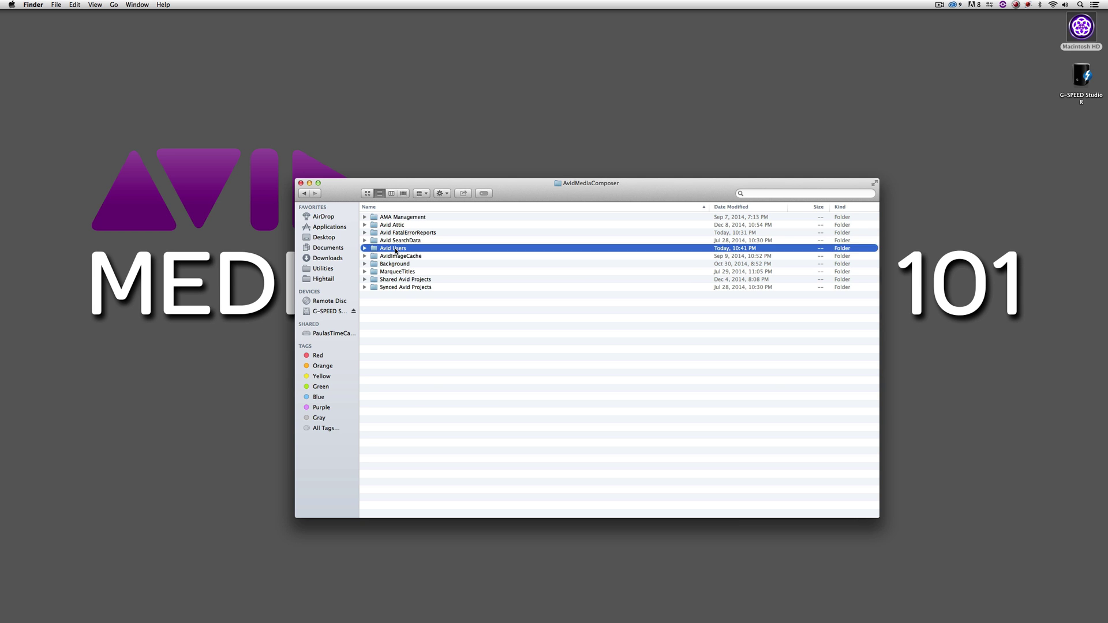
double_click(395, 225)
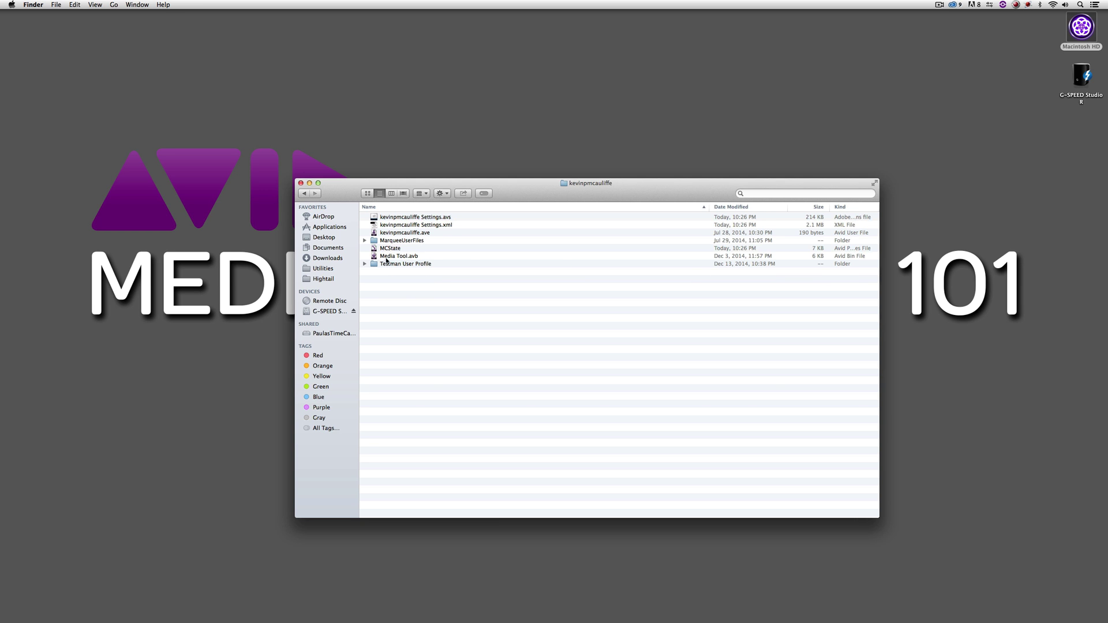
Step: Drag the Testman User Profile folder onto the desktop and close the Finder window
drag(387, 261, 998, 149)
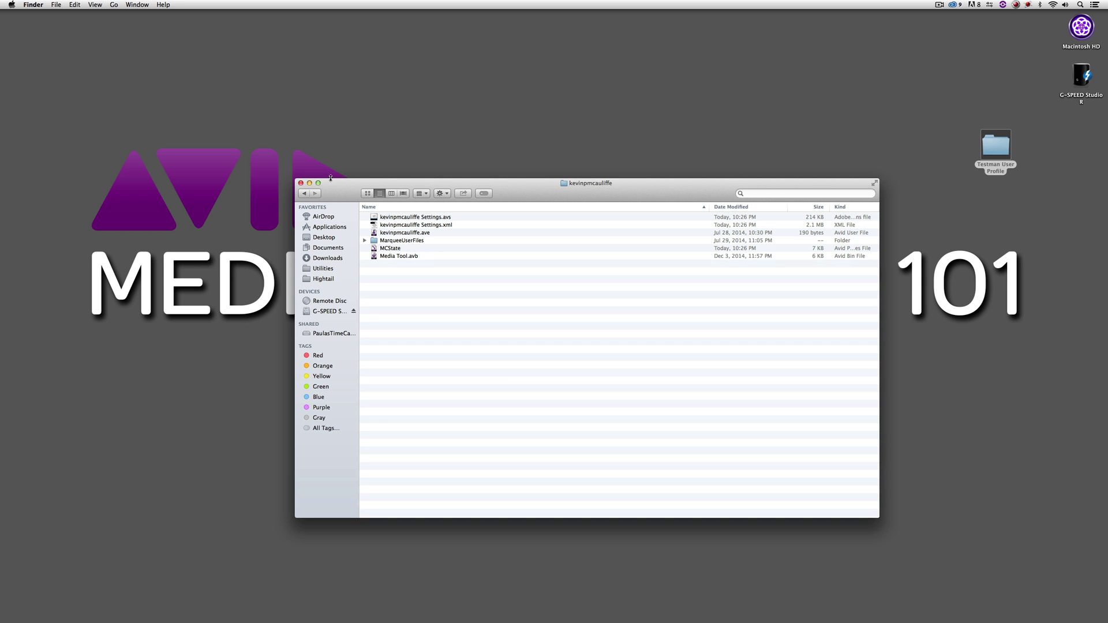
click(301, 183)
drag(662, 145, 685, 144)
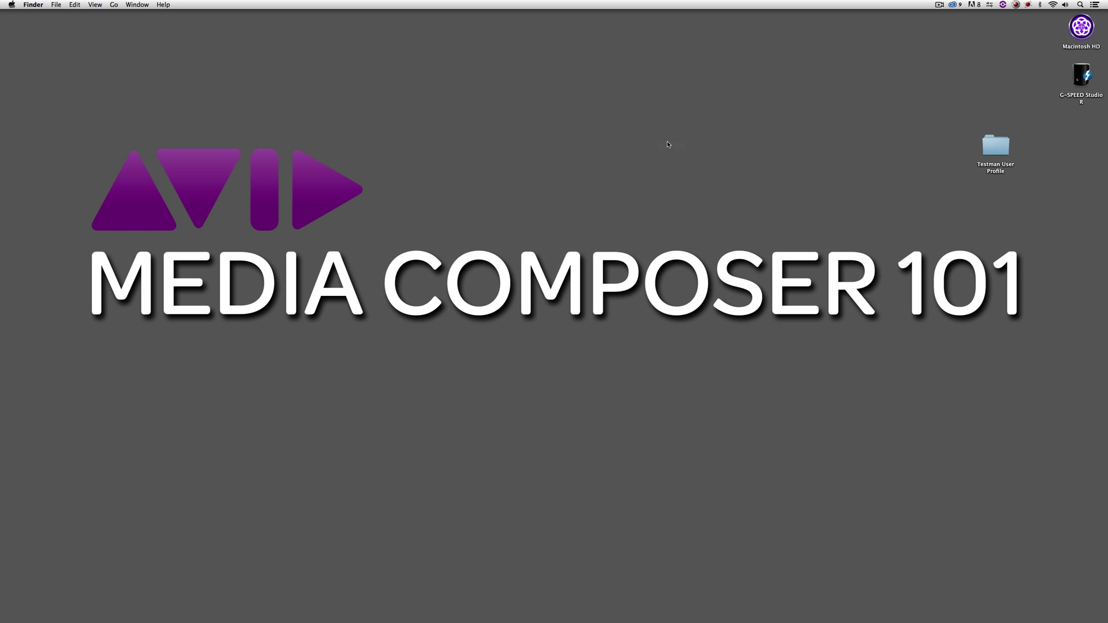
Step: Back in Avid, import a user profile, picking Settings.xml from the desktop's Testman User Profile folder
key(super+Tab)
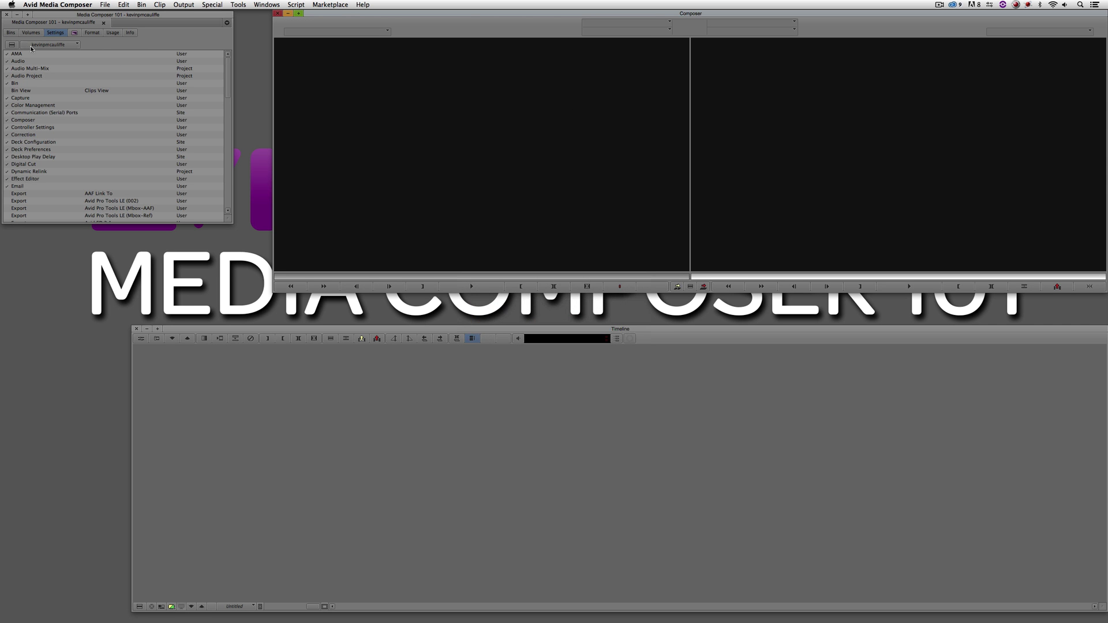
click(58, 45)
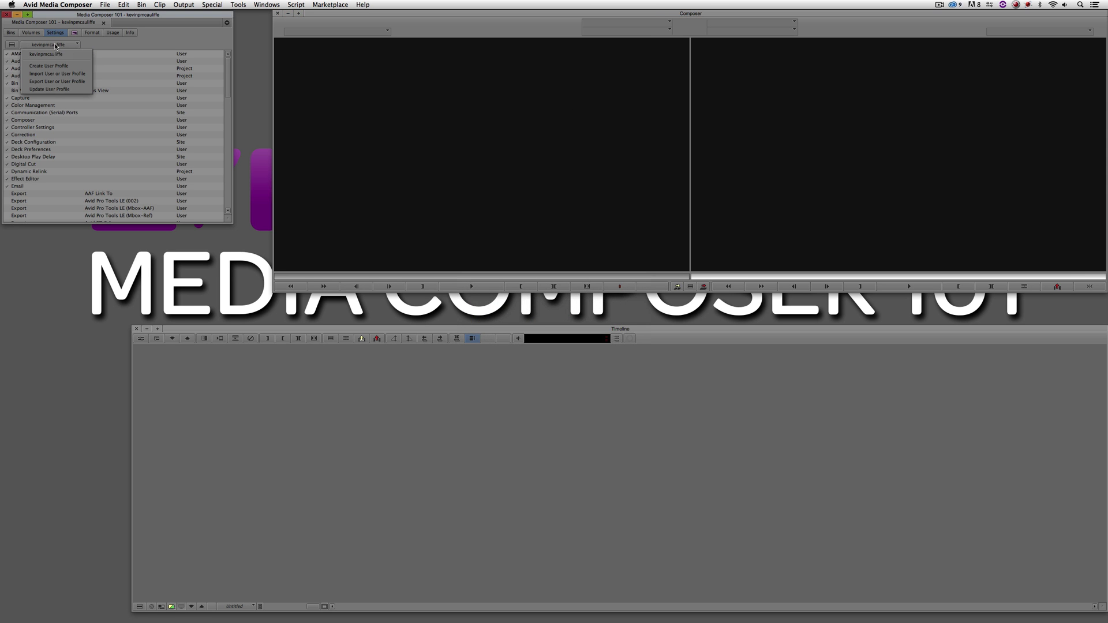
click(79, 65)
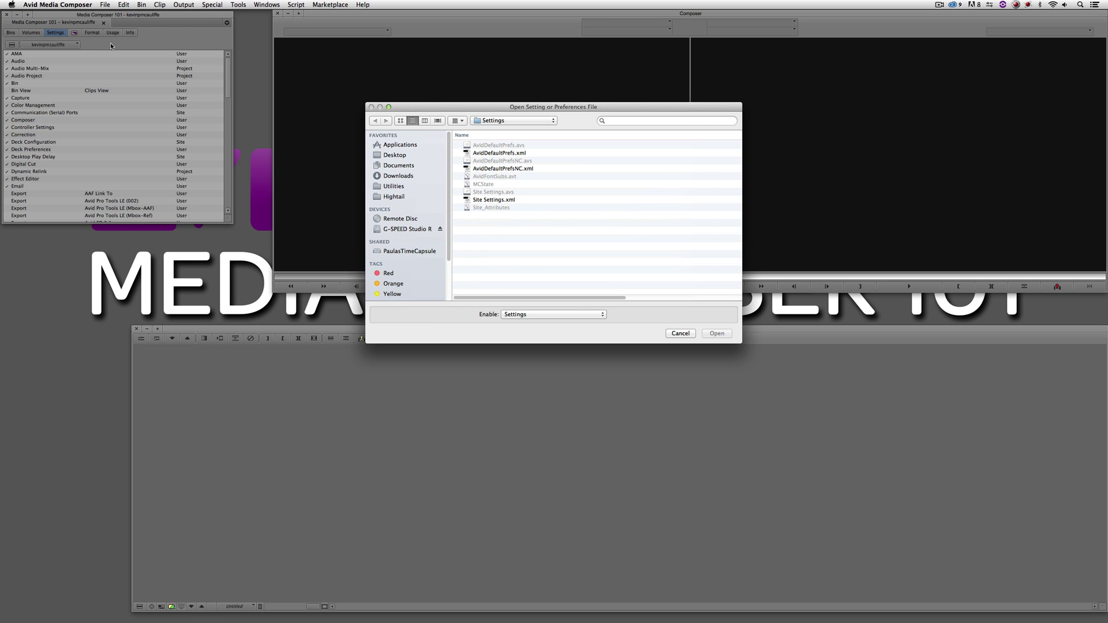
click(395, 156)
double_click(485, 146)
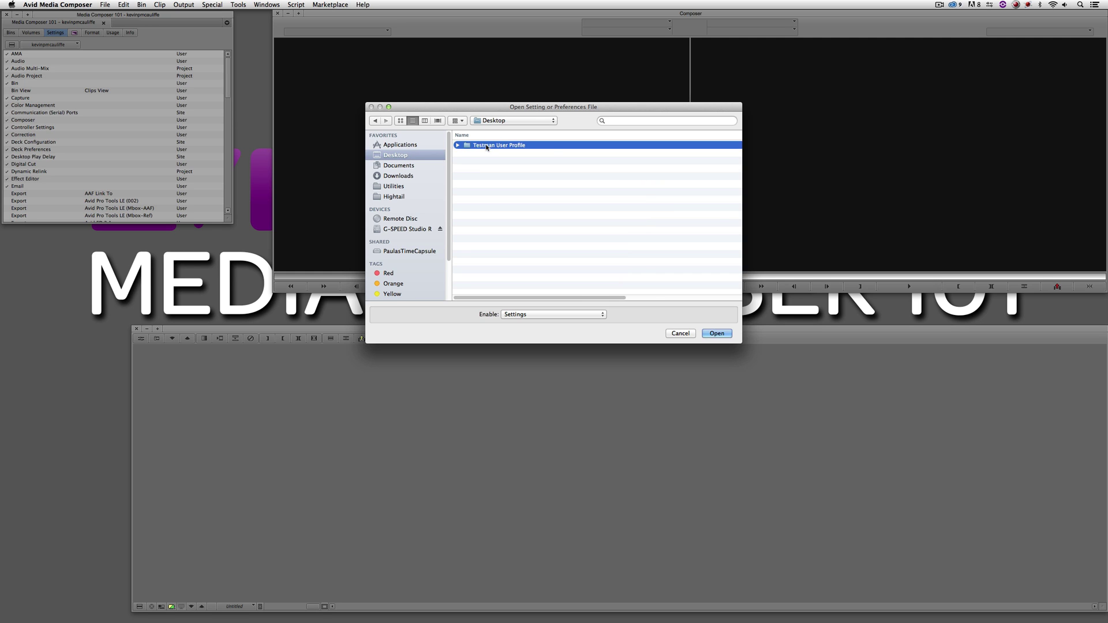
click(504, 154)
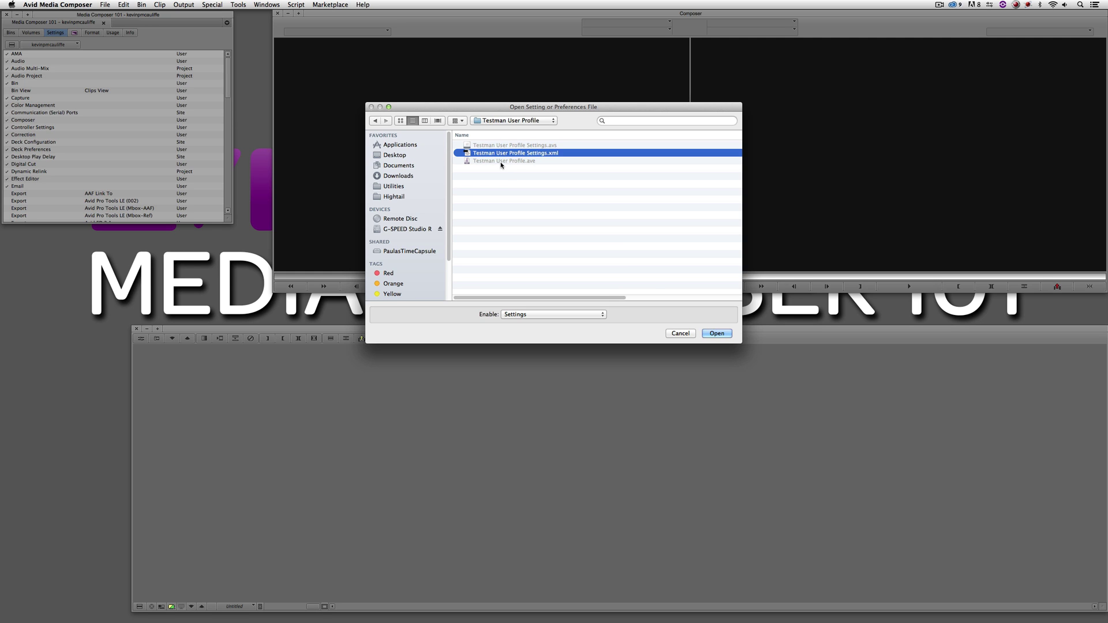
Step: Import the chosen settings file, then move, heighten and widen the Testman window to show its User column
click(716, 334)
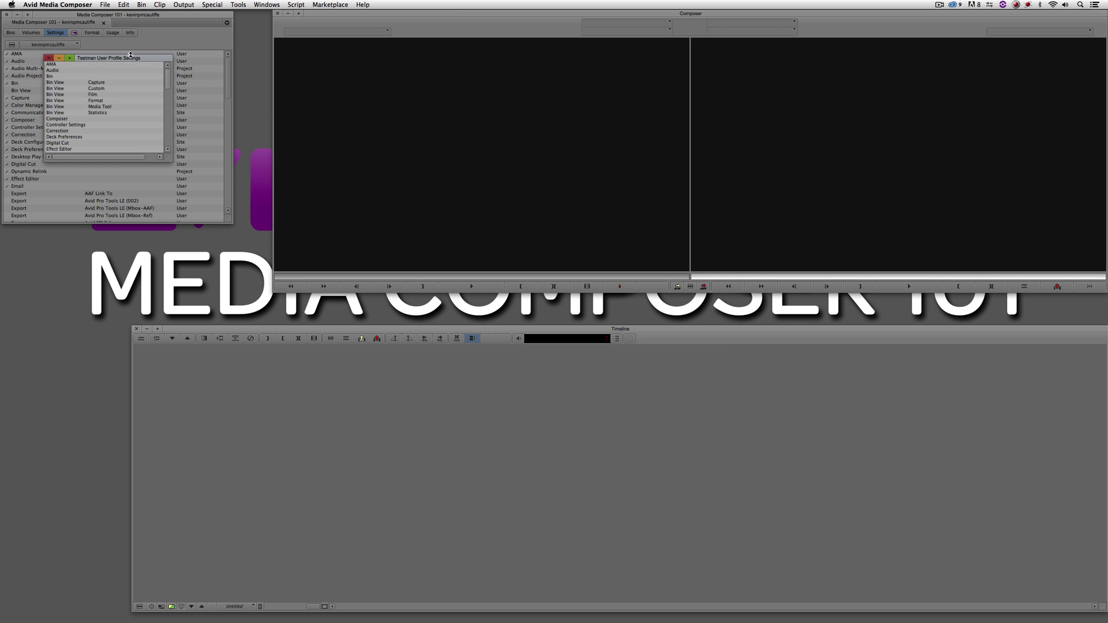
drag(121, 59, 328, 17)
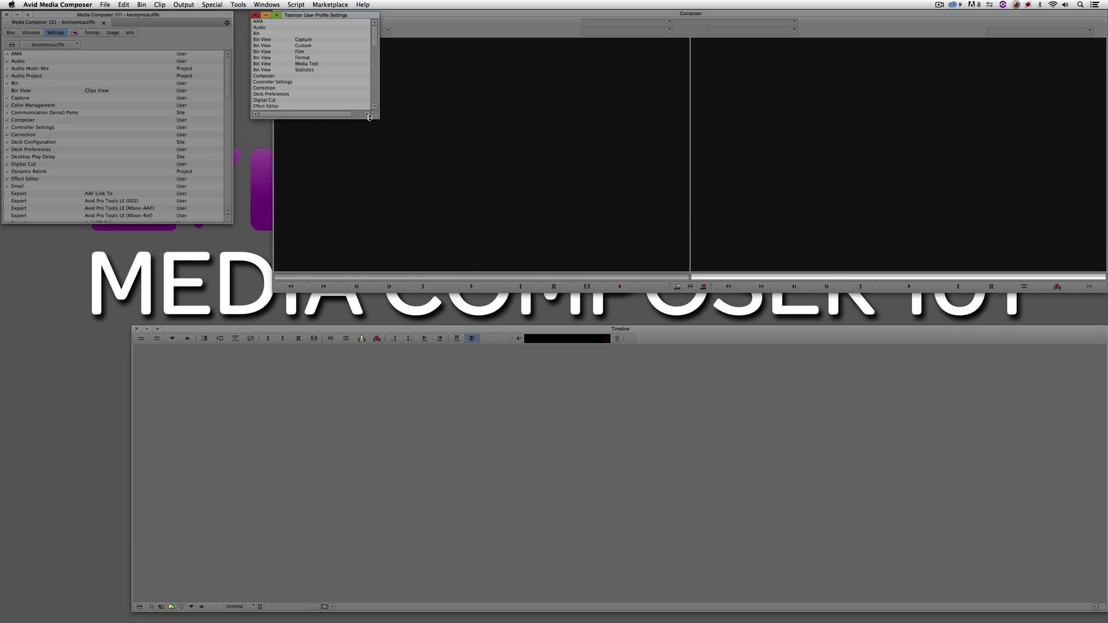
drag(373, 118, 376, 354)
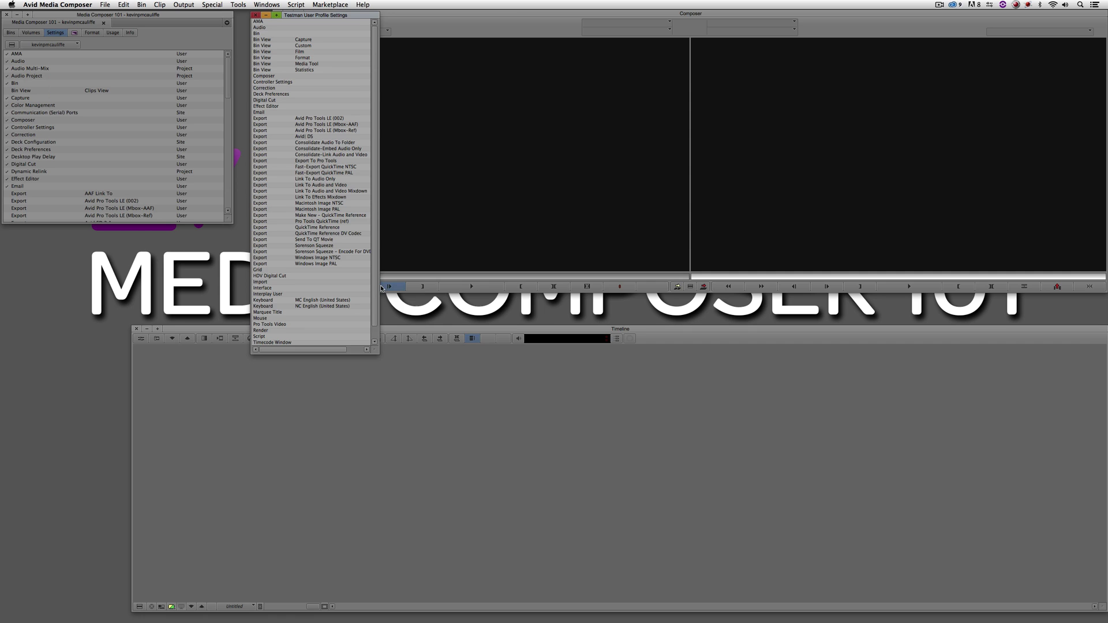
drag(379, 286, 548, 286)
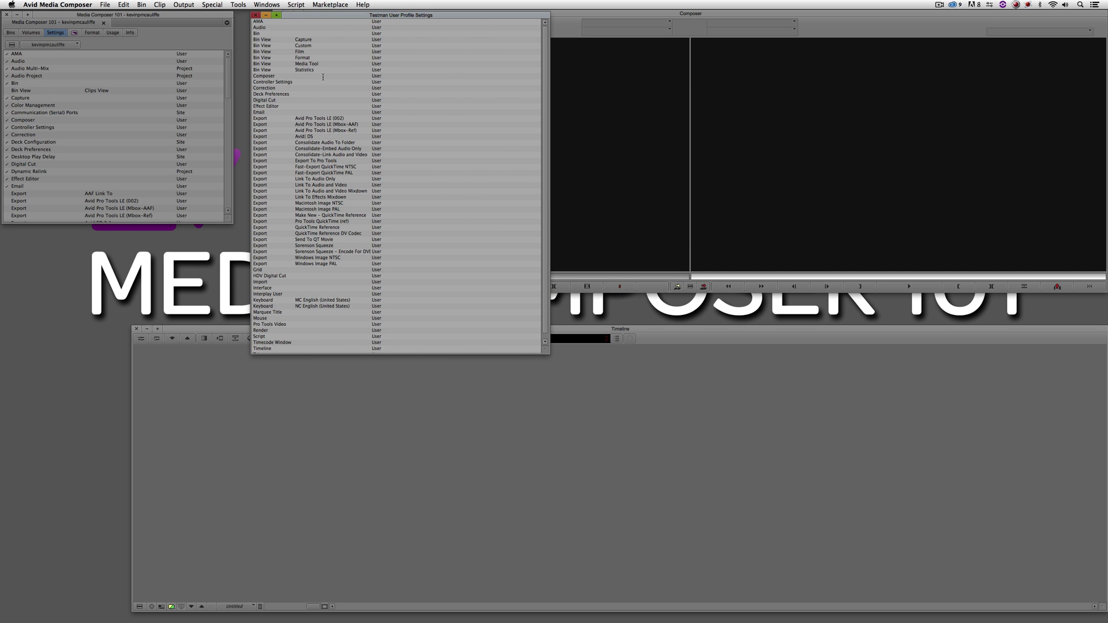
scroll(355, 174, down, 1)
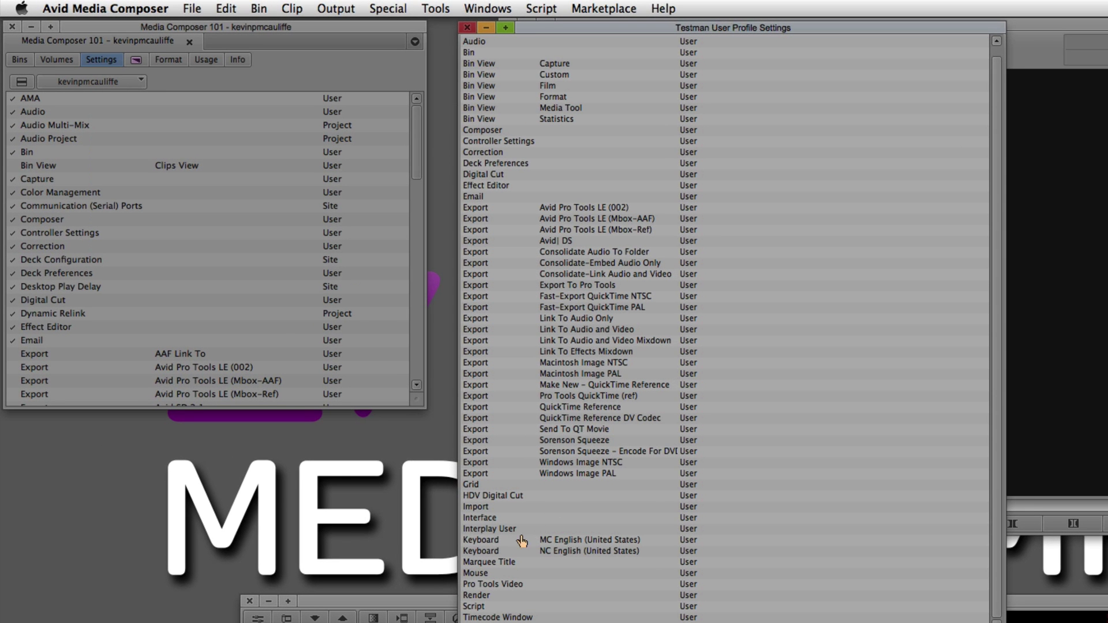
click(269, 295)
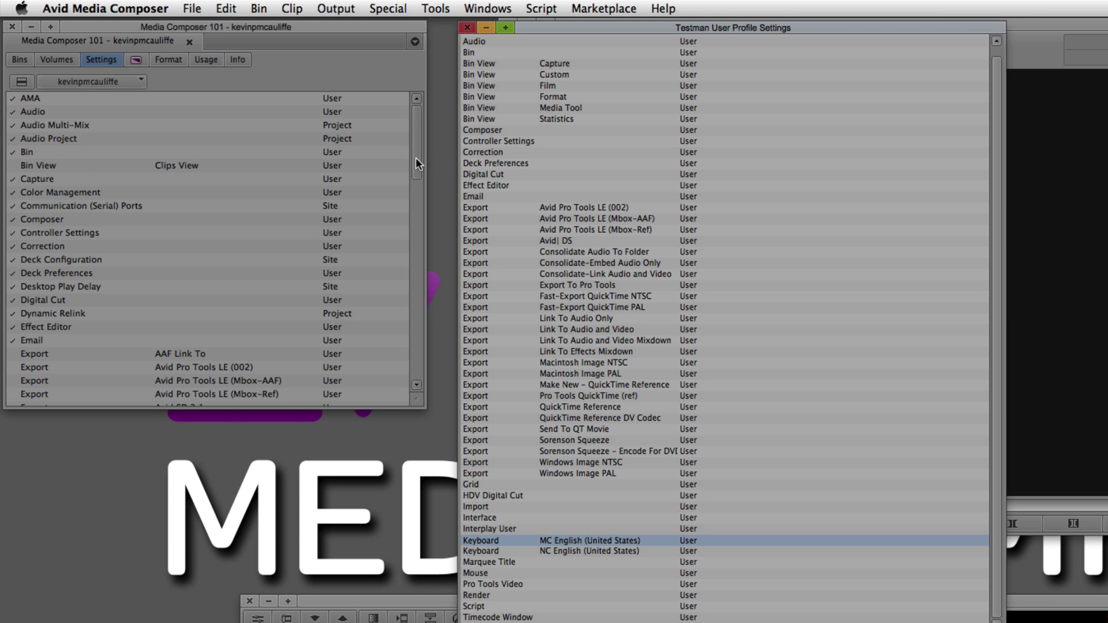
drag(416, 159, 422, 194)
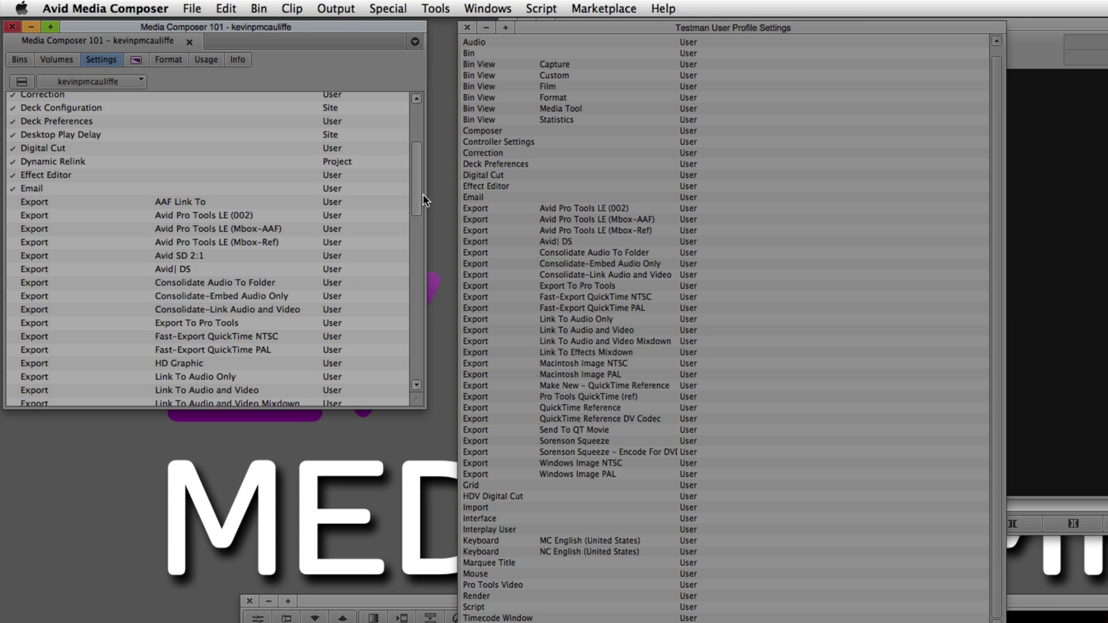
Step: Select the Export settings from Avid Pro Tools LE (002) through Sorenson Squeeze DVD and check their context menu
click(44, 218)
scroll(44, 269, down, 7)
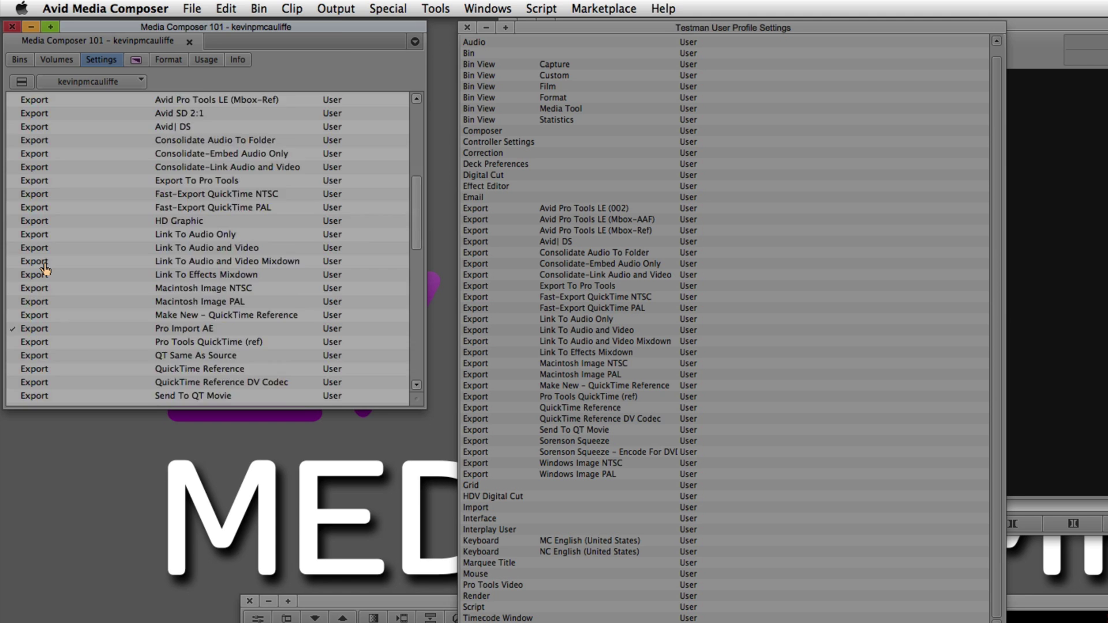
shift+click(39, 377)
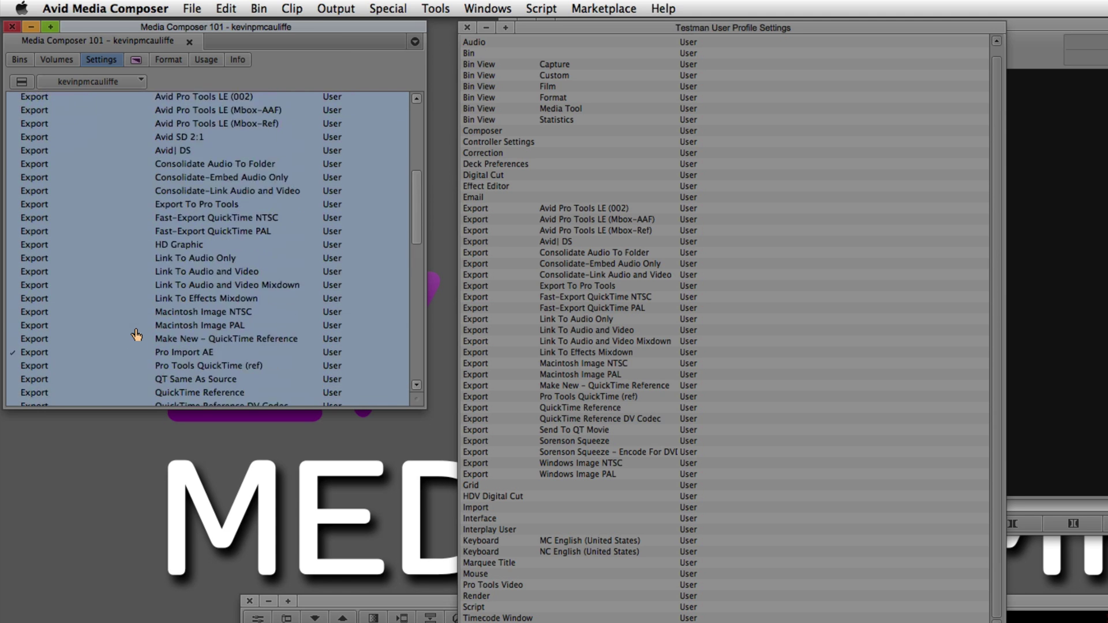
scroll(133, 341, up, 2)
right_click(40, 305)
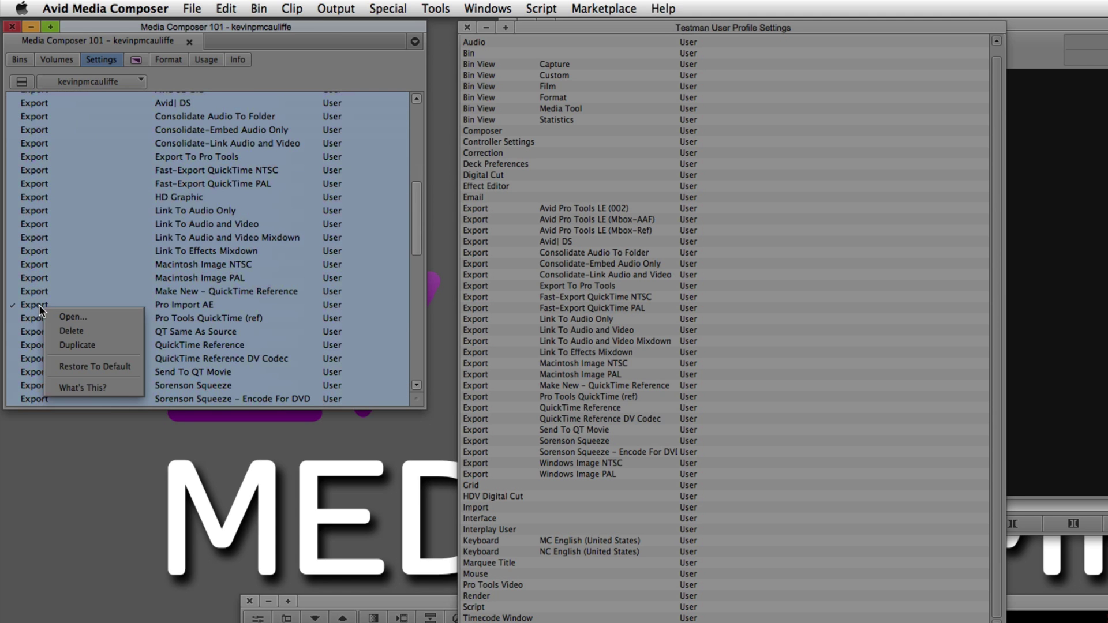
click(39, 305)
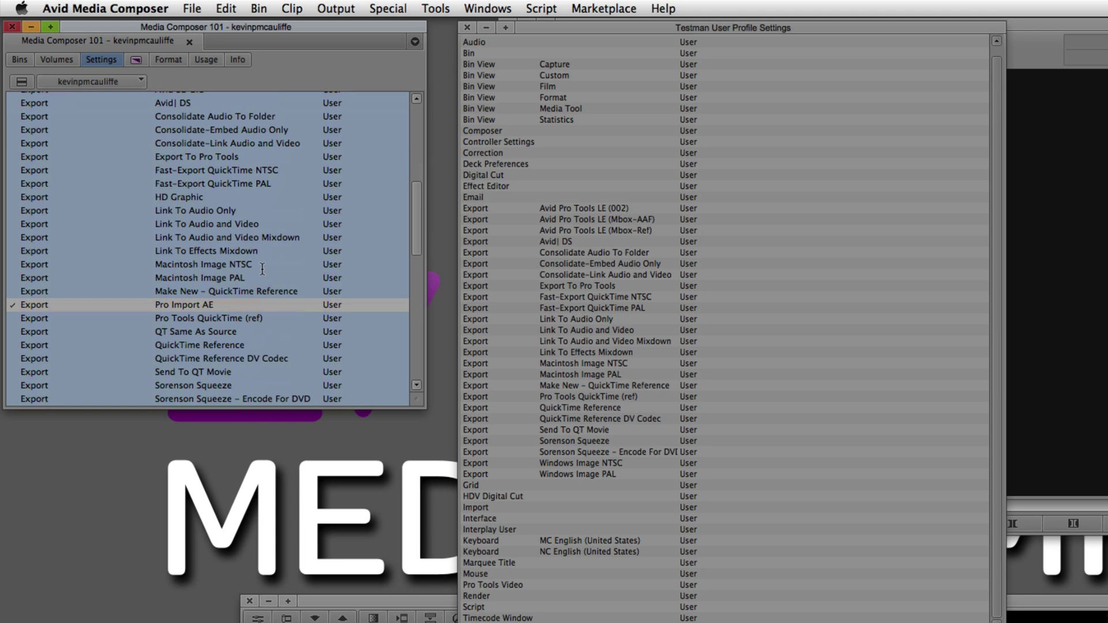
Step: Delete the Export settings from AAF Link To through Windows Image PAL, keeping Pro Import AE
scroll(262, 269, down, 9)
scroll(262, 269, up, 10)
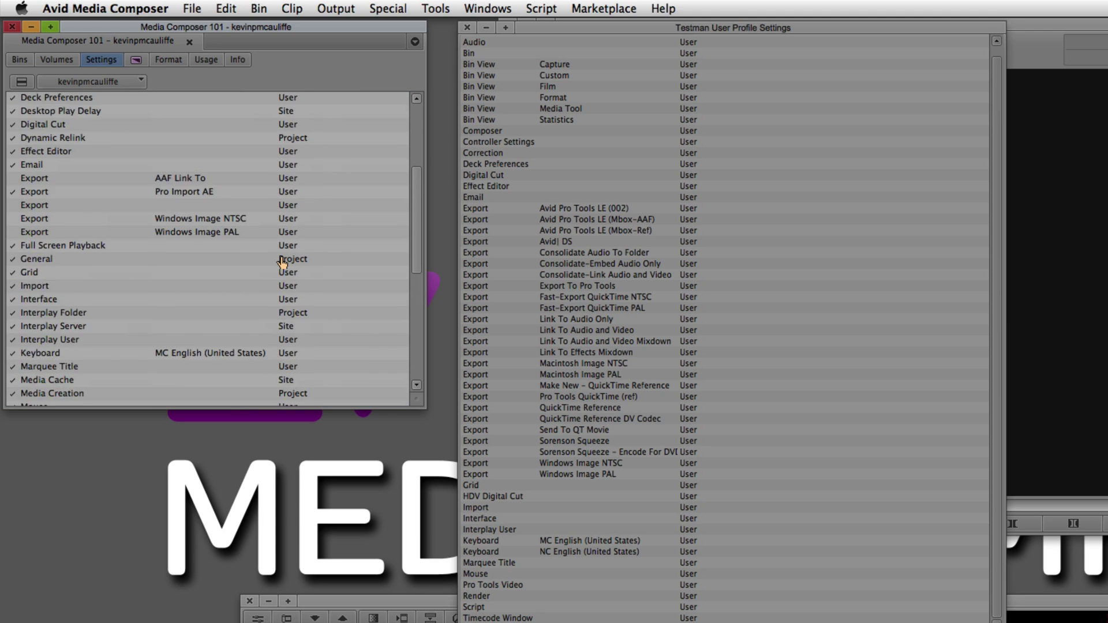
click(32, 297)
shift+click(39, 348)
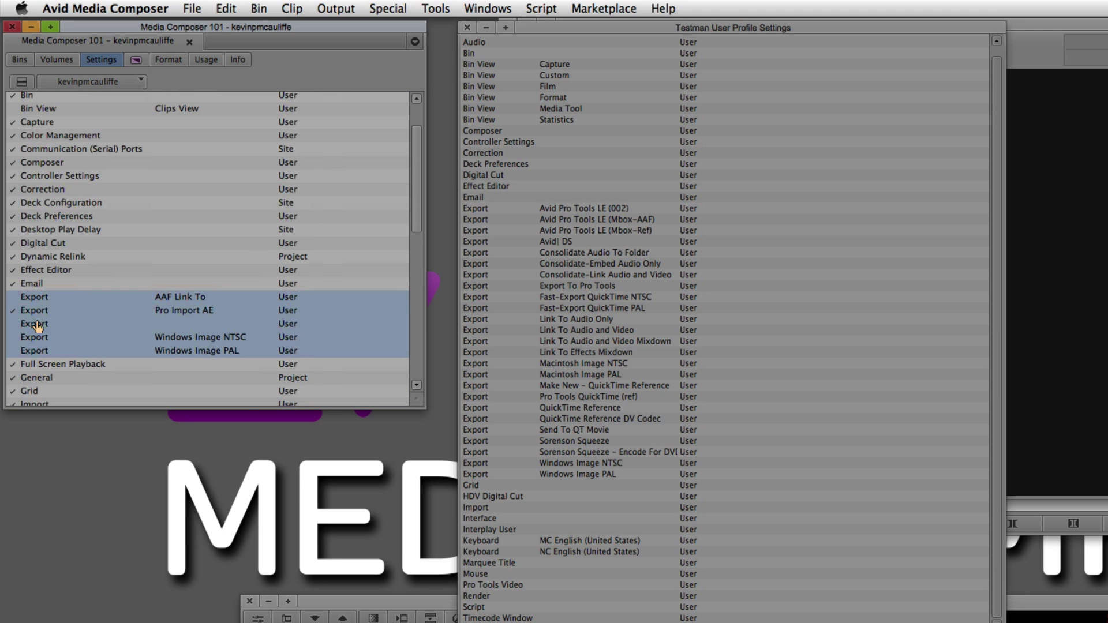
super+click(36, 311)
key(Delete)
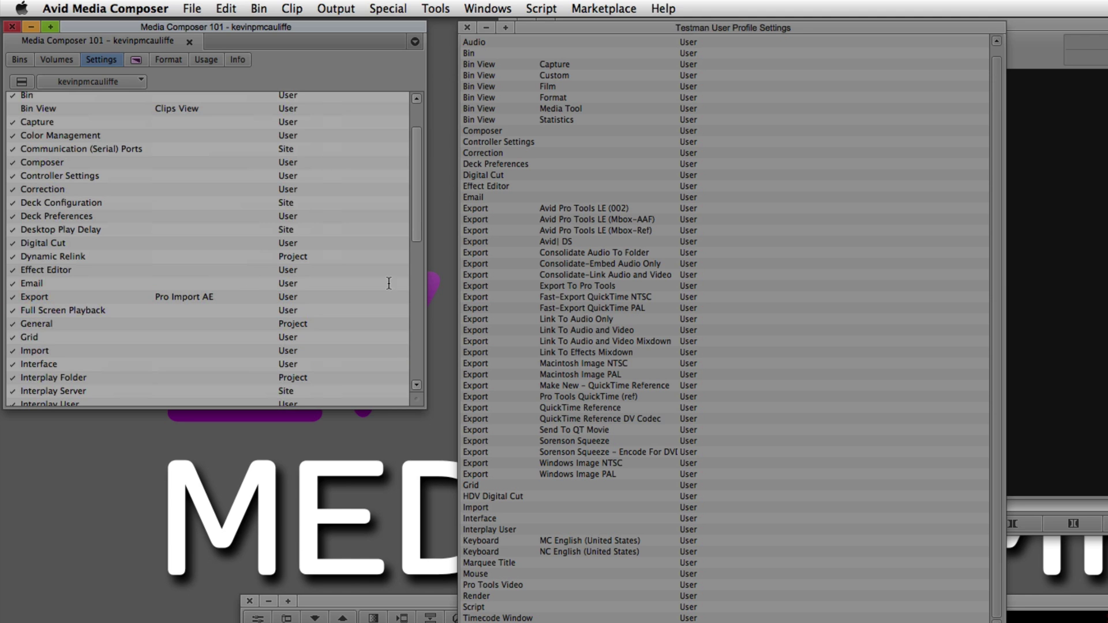
Step: Drag Testman's two Sorenson Squeeze export settings into your Settings list and add them
click(479, 442)
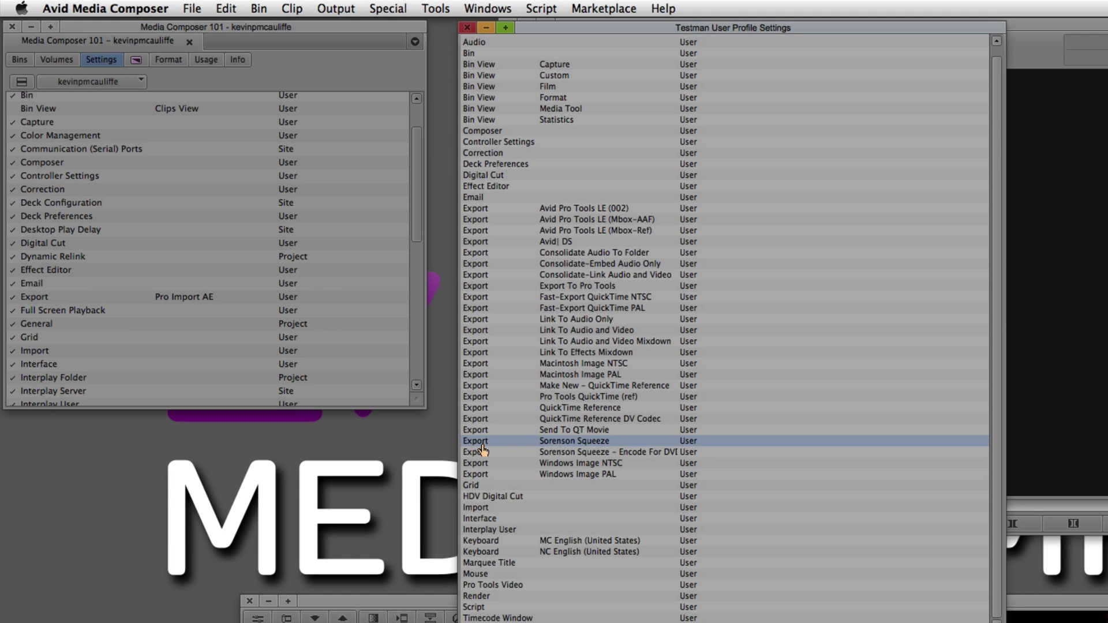
shift+click(479, 454)
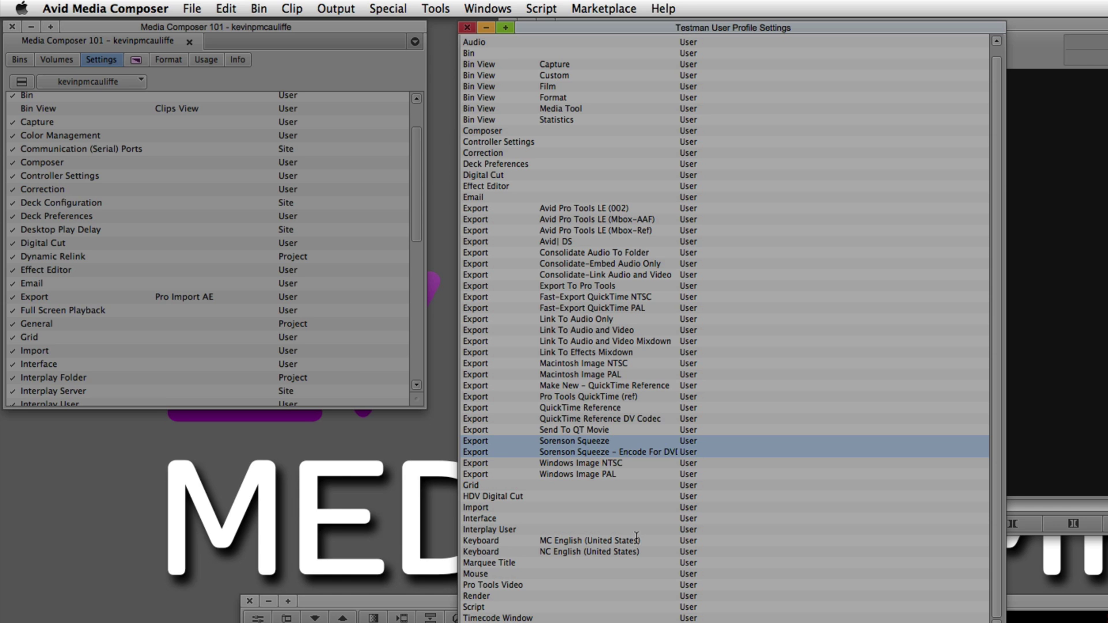
drag(479, 447, 131, 315)
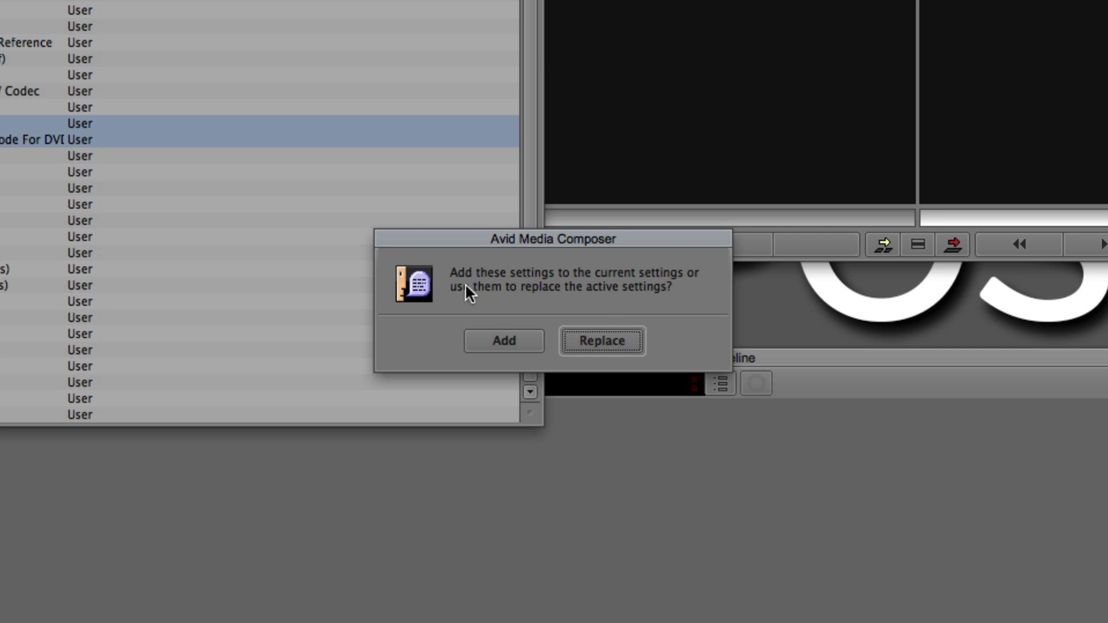
click(510, 341)
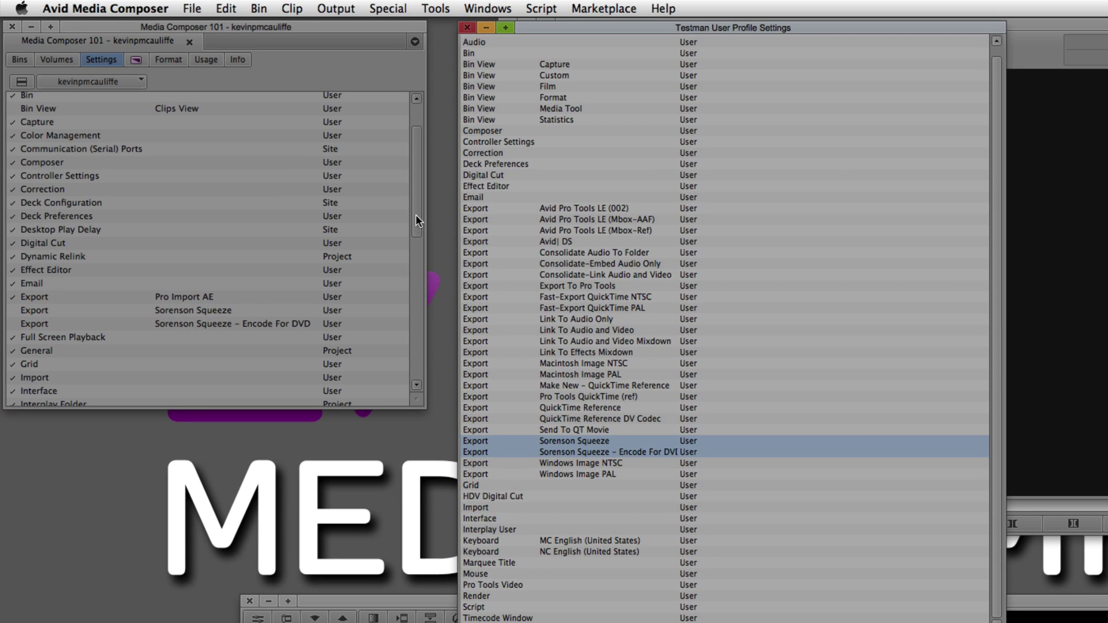
Step: Delete the NC English keyboard setting from the Testman profile window
drag(417, 219, 449, 306)
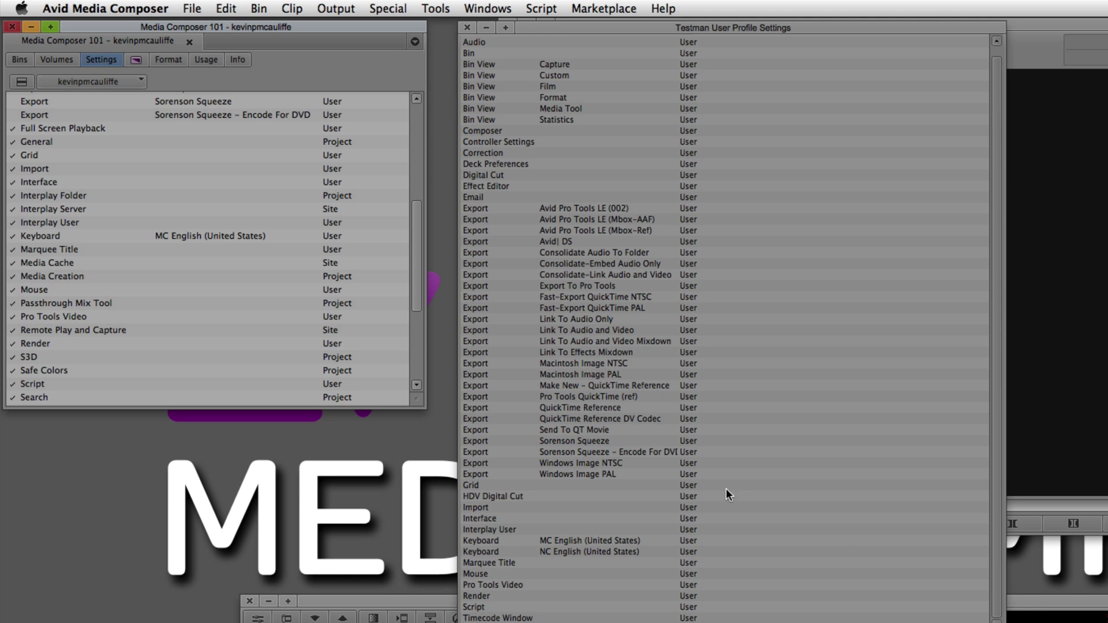
click(488, 542)
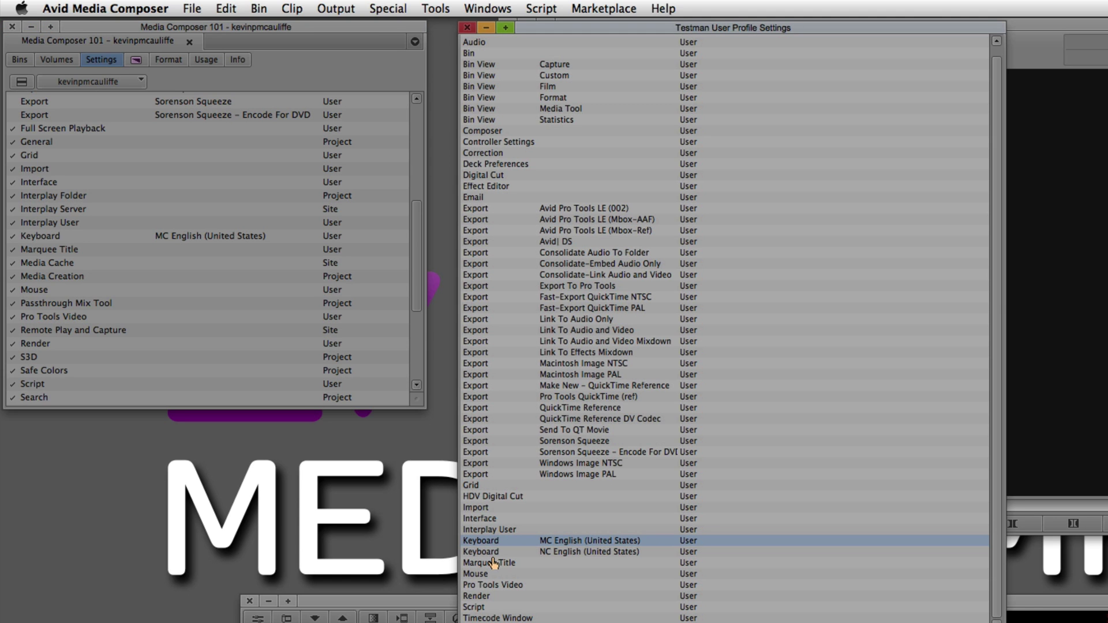
drag(414, 279, 430, 254)
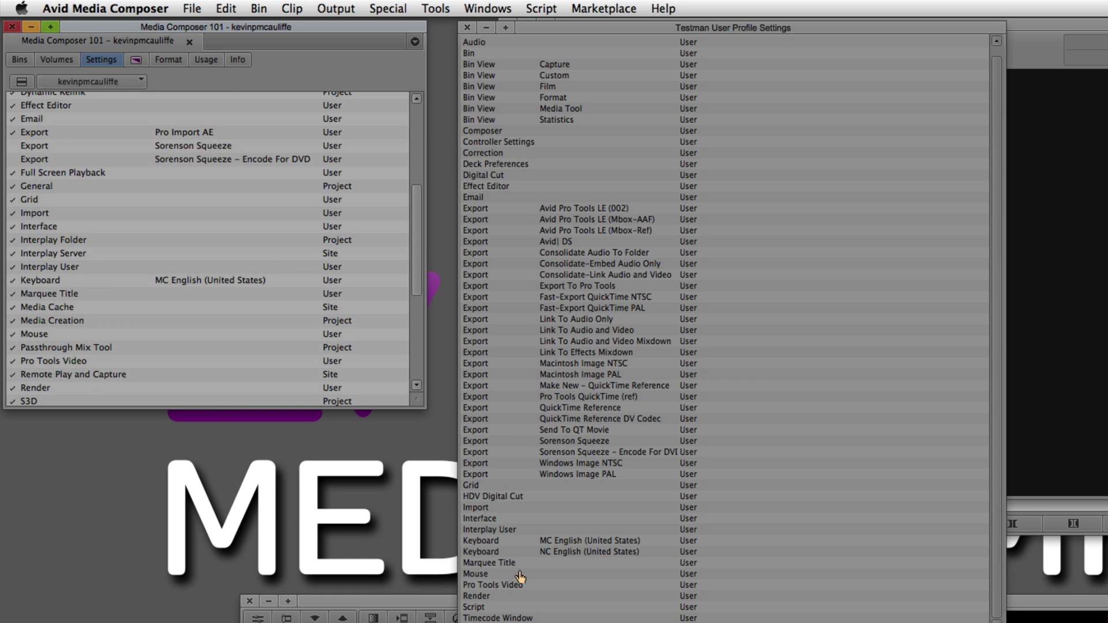
click(500, 552)
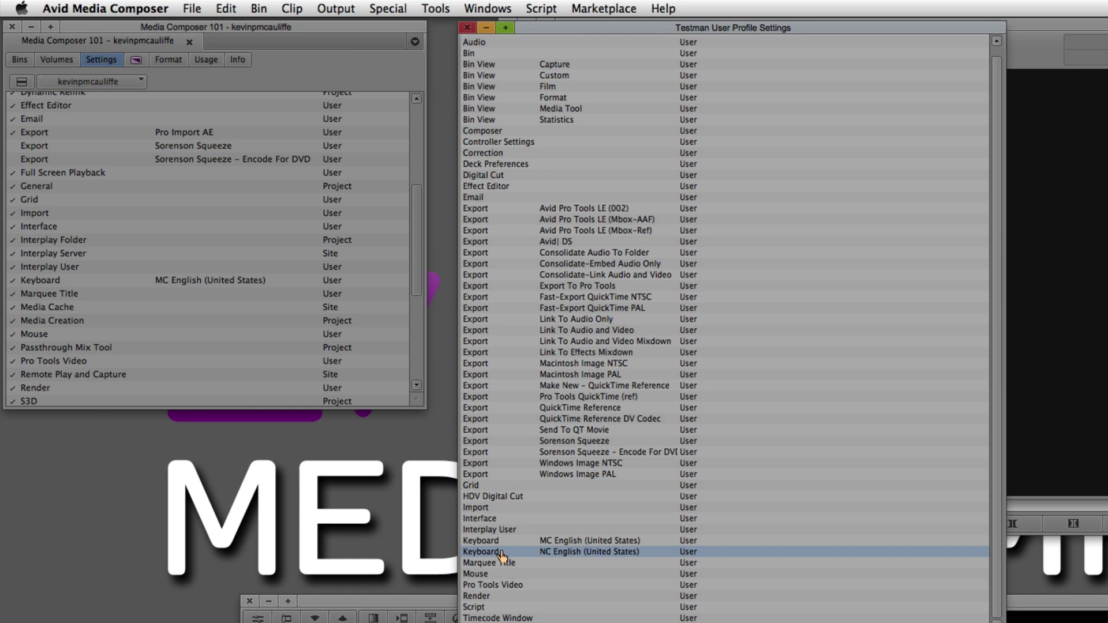
key(Delete)
Step: Drag Testman's MC English keyboard setting into your Settings and replace your current keyboard
click(492, 543)
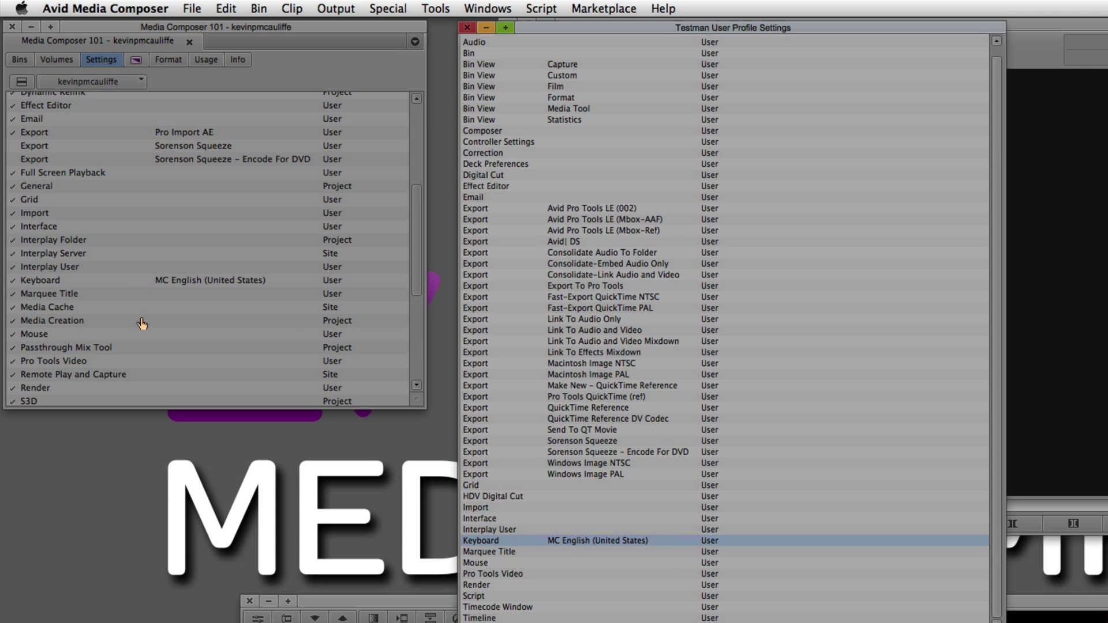
drag(489, 547, 337, 358)
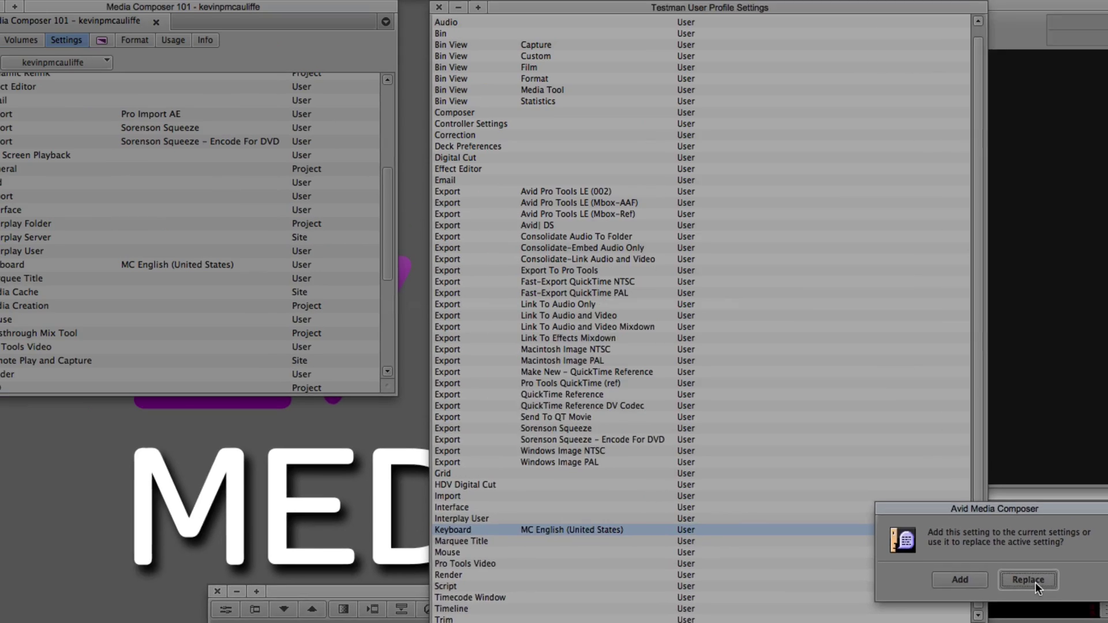
click(1030, 581)
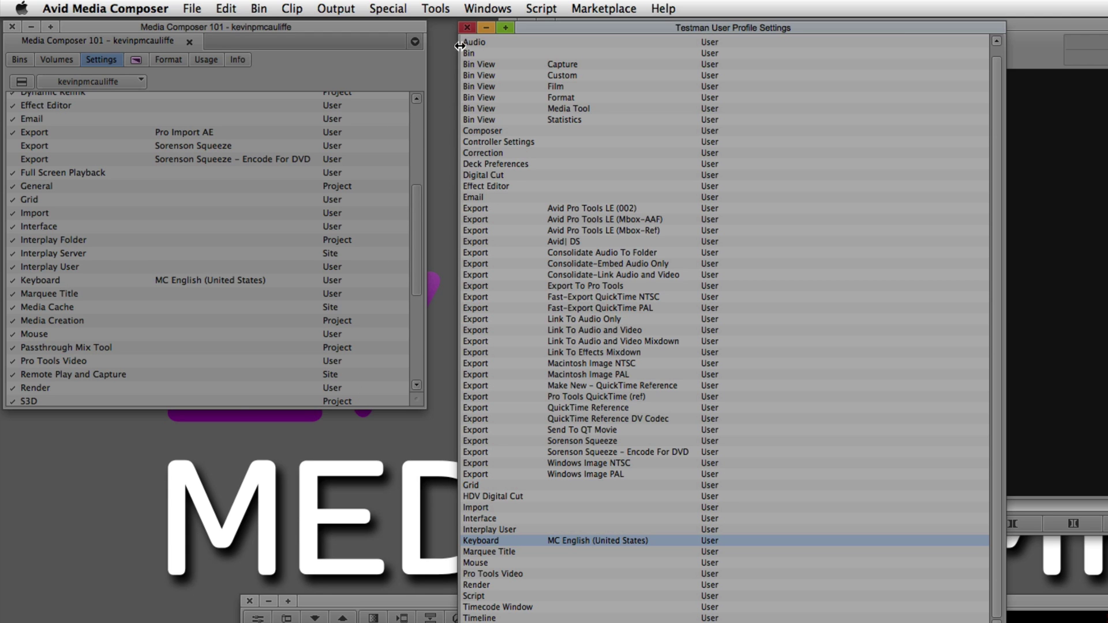
Step: Close the Testman User Profile Settings window with Don't Save and scroll your Settings list to the top
click(466, 28)
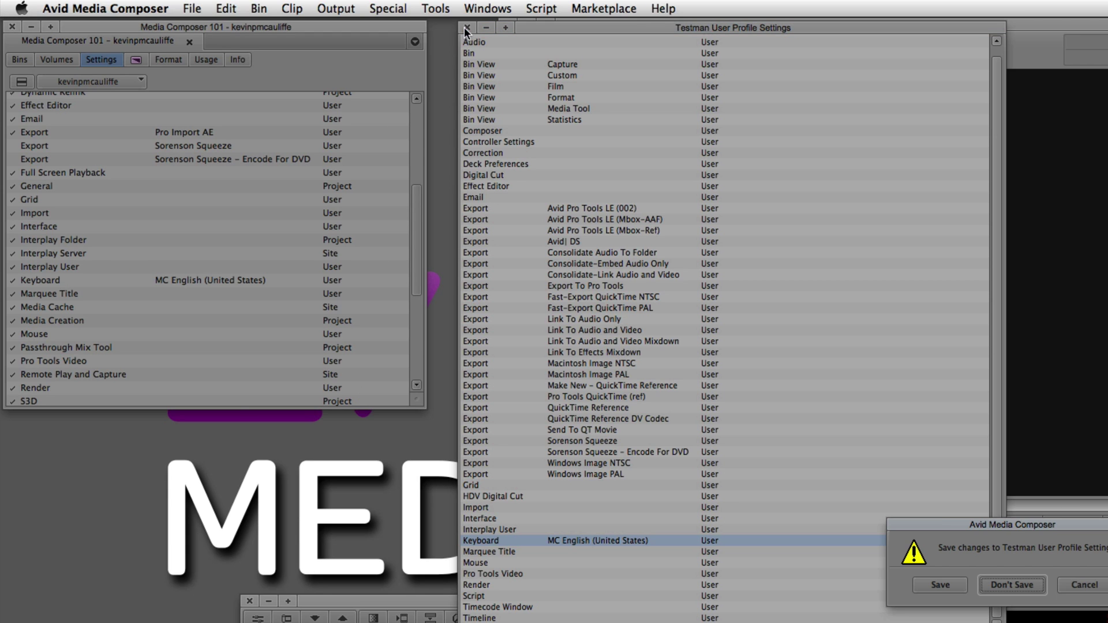
click(1009, 586)
scroll(421, 265, up, 6)
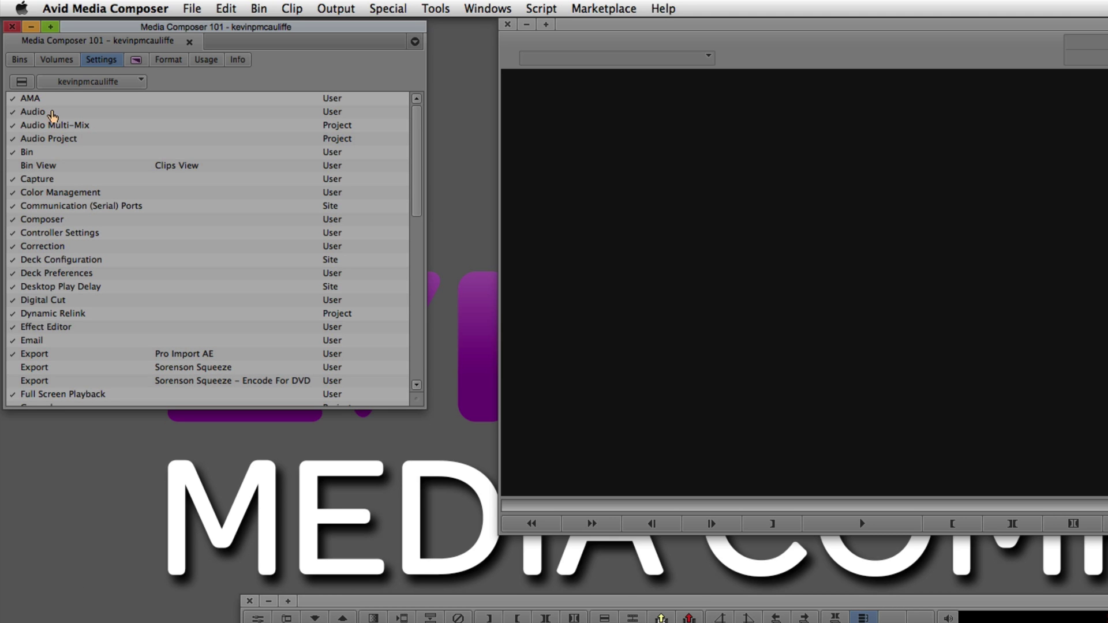
Step: Open the AMA settings and review the Quality, Volume Mounting and Link Options tabs
double_click(33, 99)
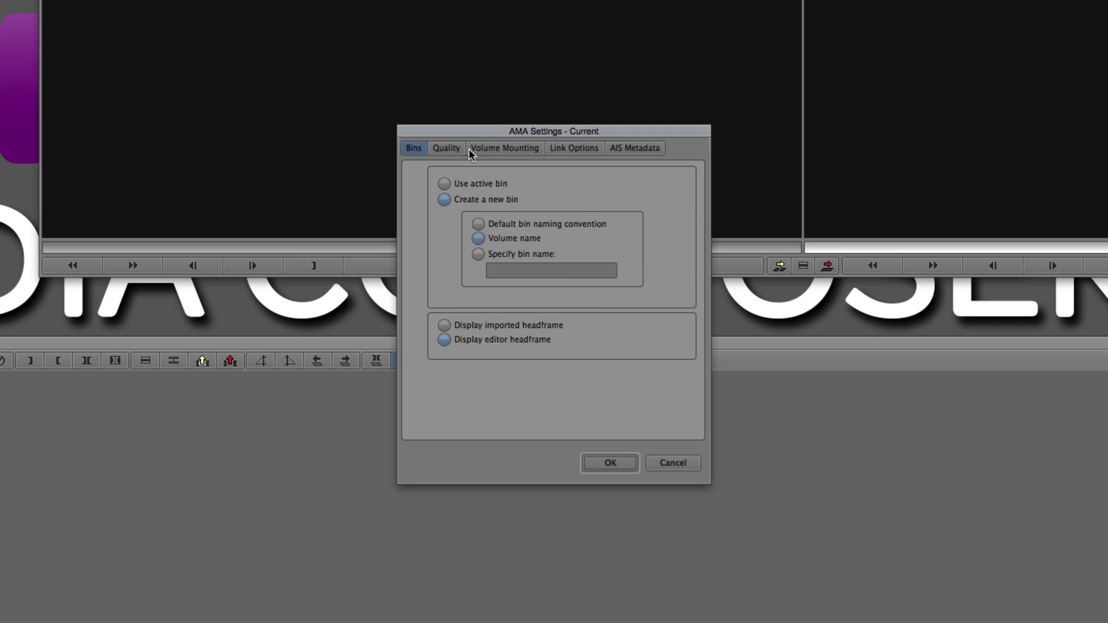
click(445, 149)
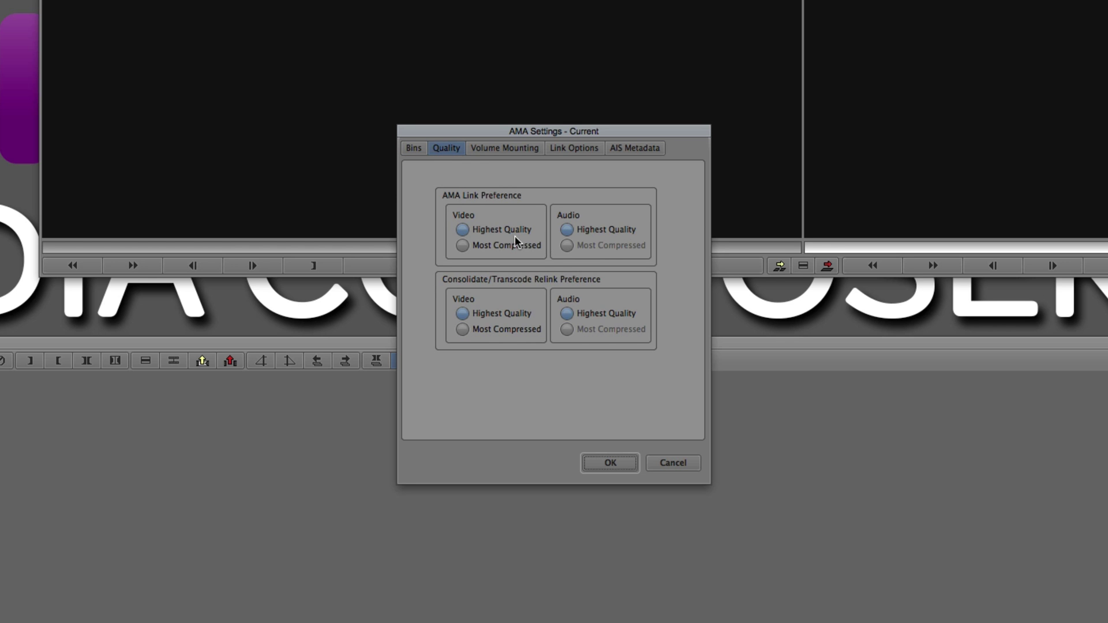
click(505, 149)
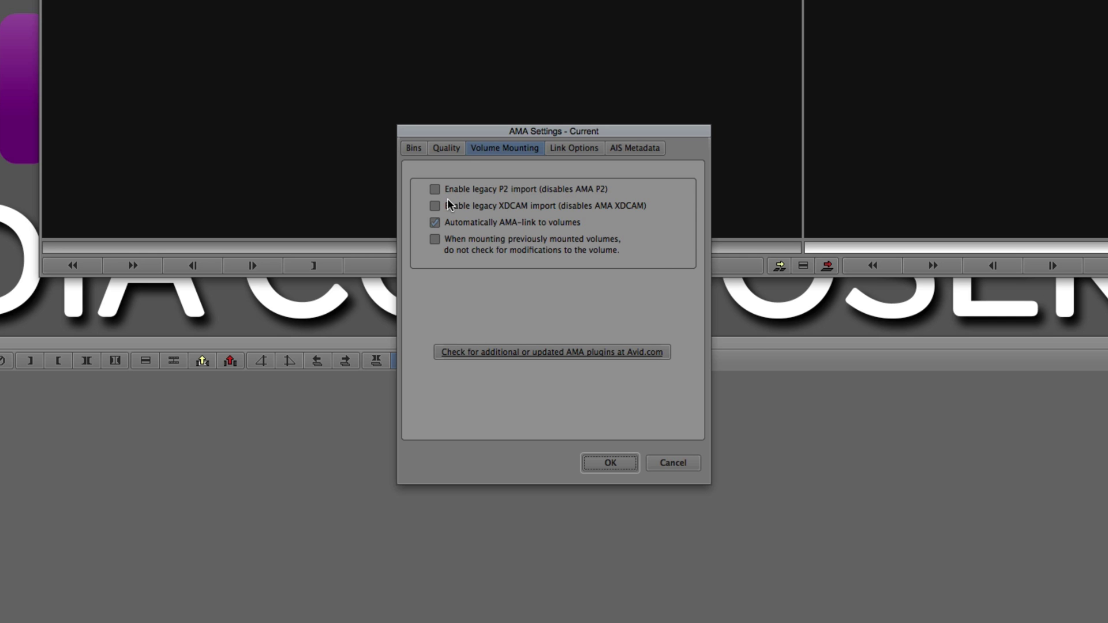
click(571, 151)
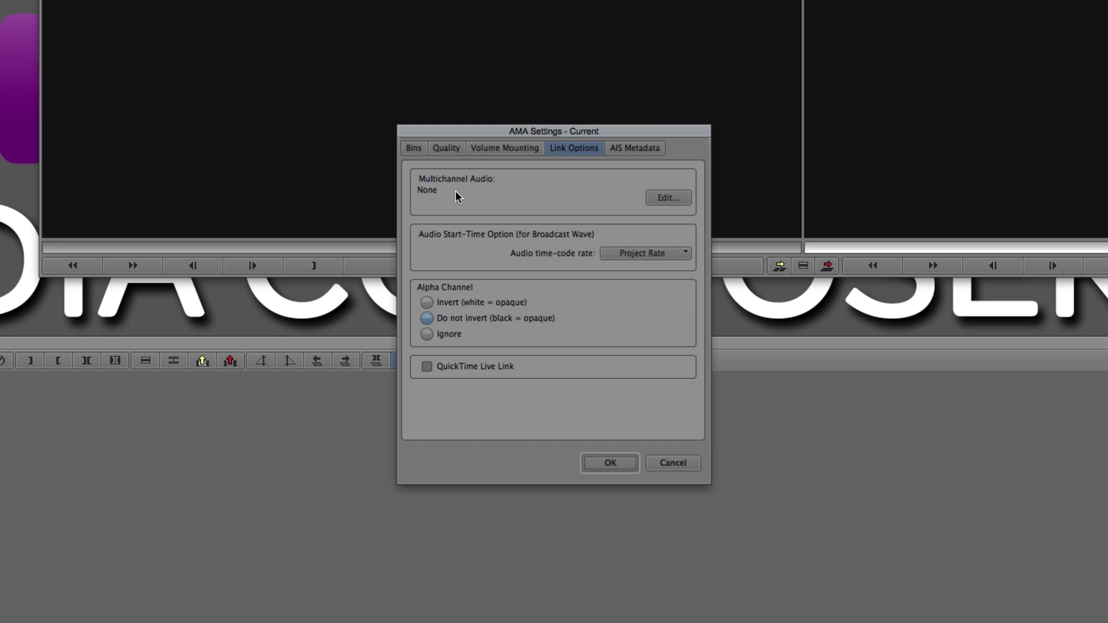
Step: Group A1–A6 as 5.1 SMPTE and A7–A8 as Stereo, then cancel without applying
click(669, 198)
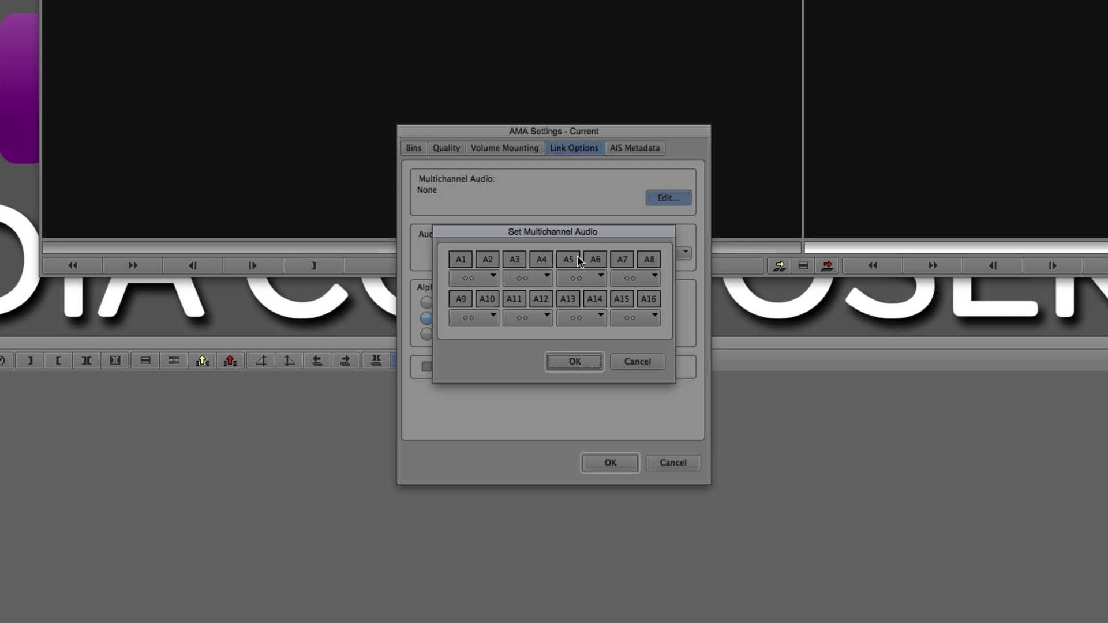
click(493, 277)
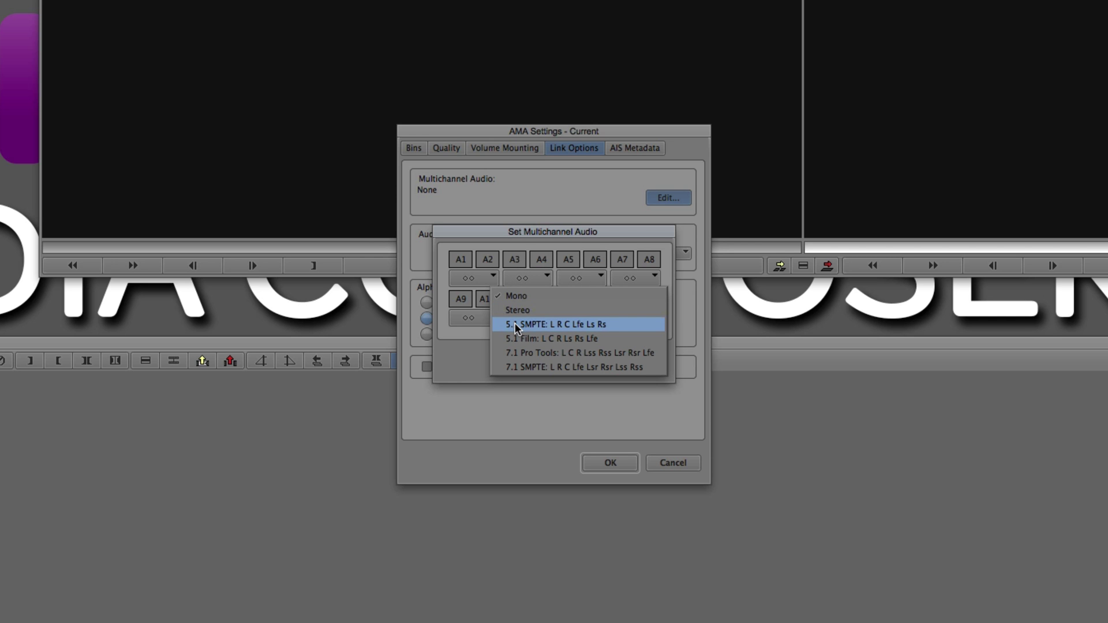
click(600, 326)
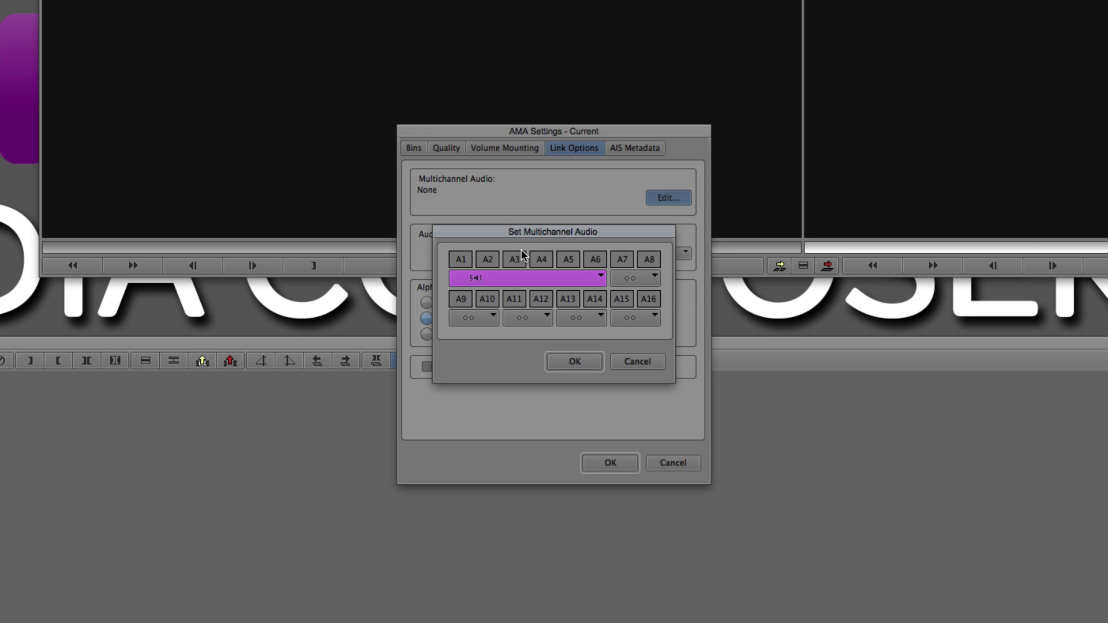
click(654, 277)
click(669, 309)
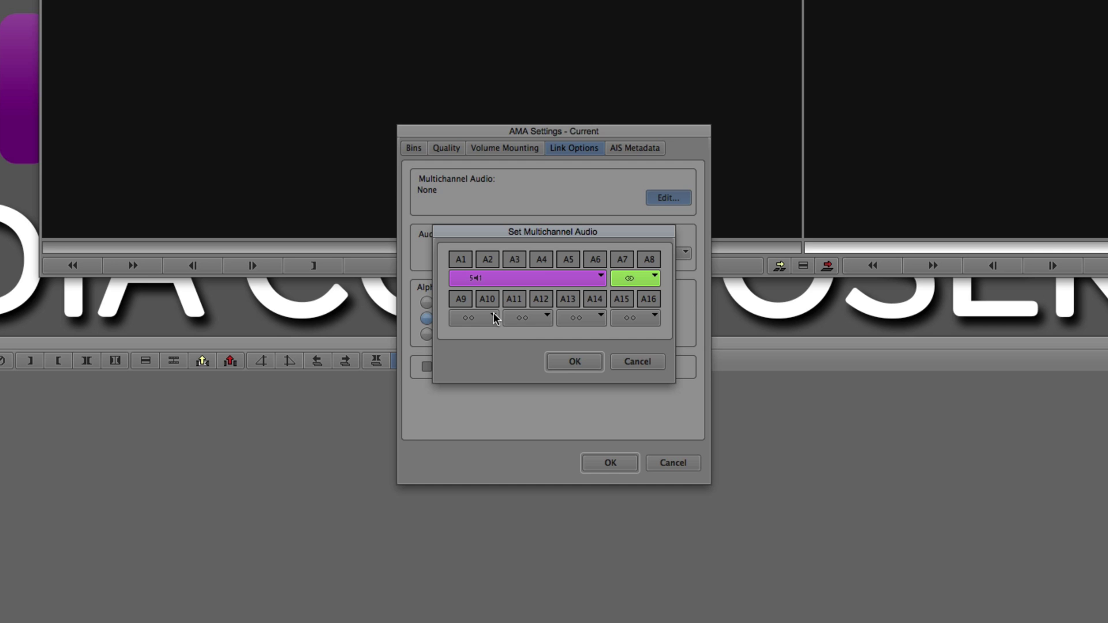
click(623, 364)
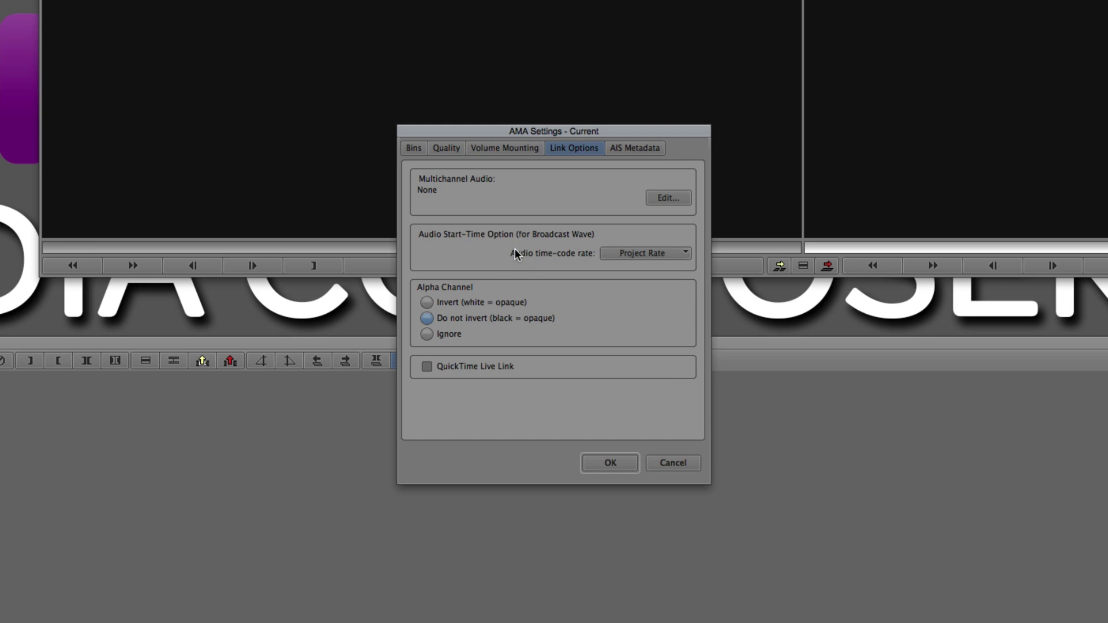
Step: Leave the AMA audio time-code rate at Project Rate and accept the AMA settings
click(635, 254)
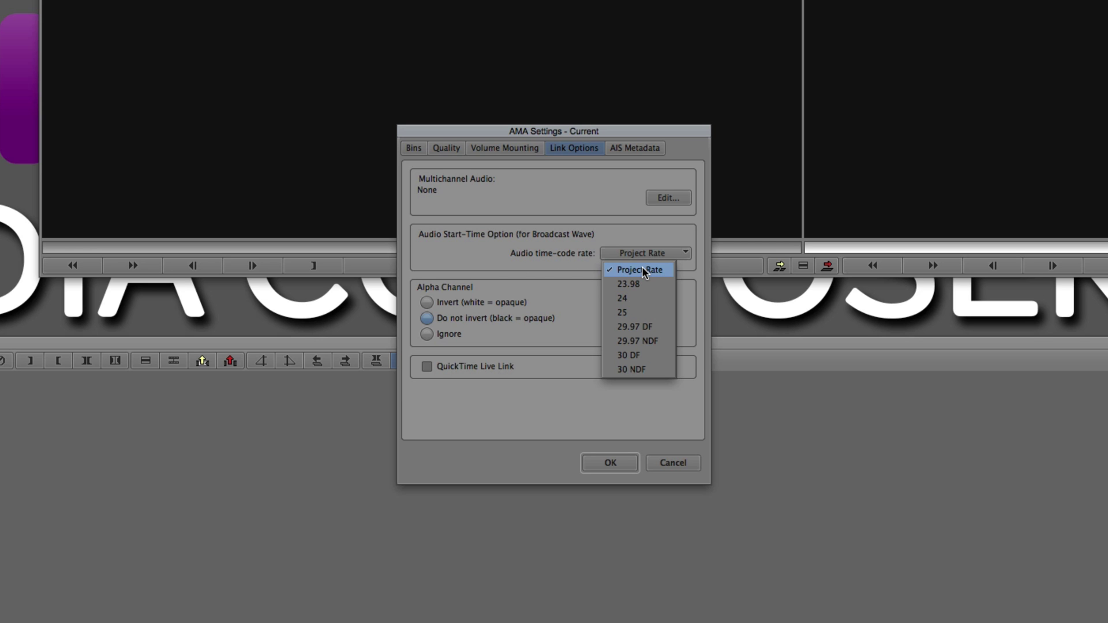
click(646, 269)
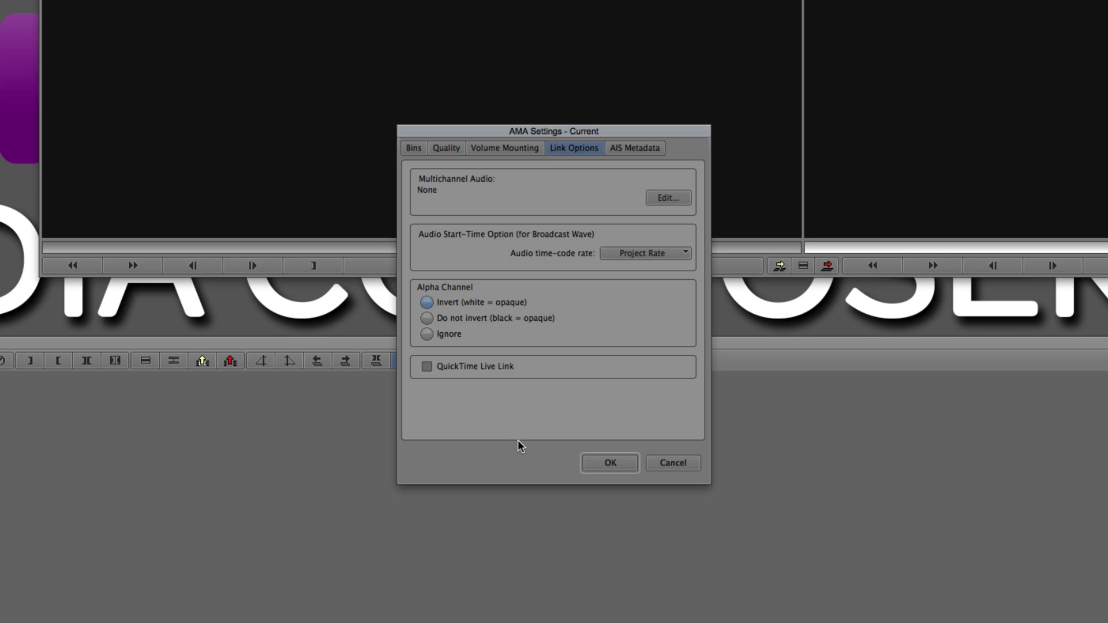
click(611, 463)
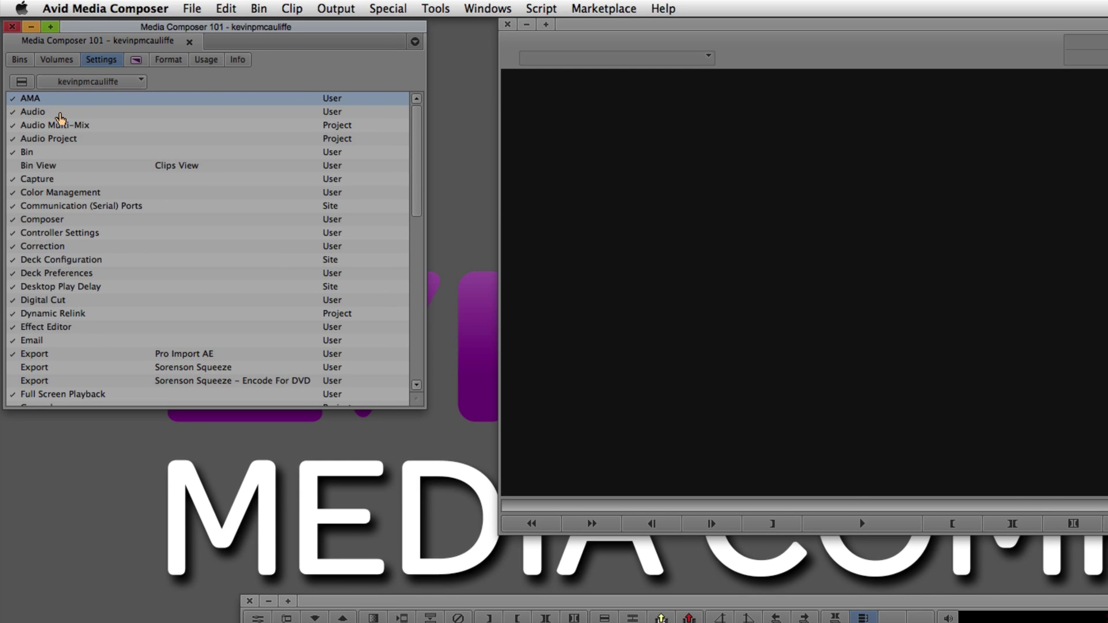
Step: In Audio settings, set default pan for mono tracks to Alternating L/R and close
double_click(59, 114)
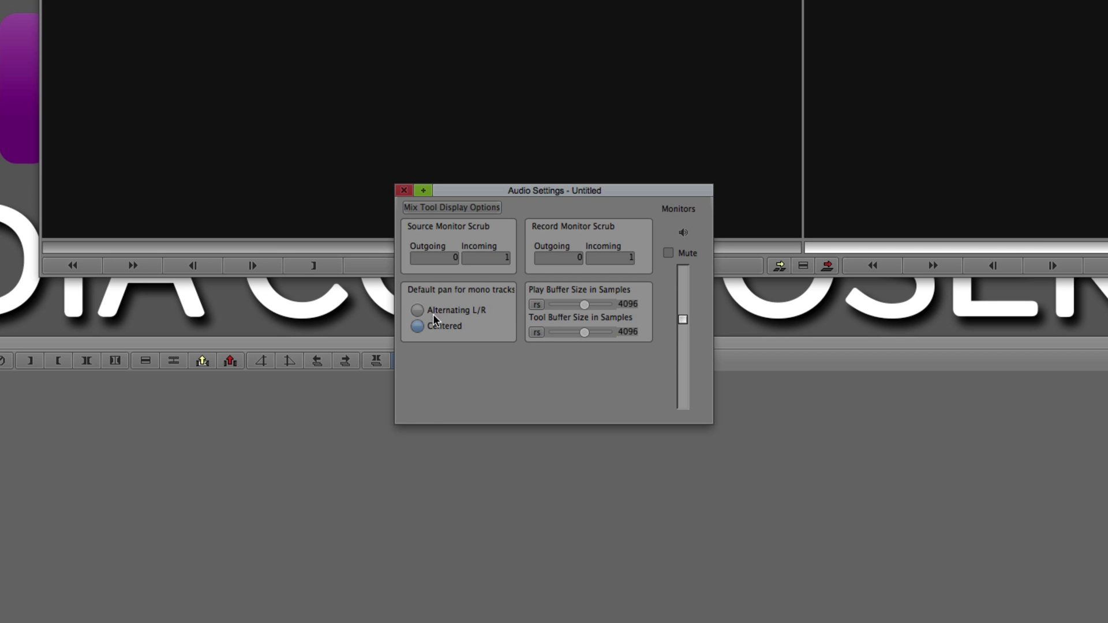
click(433, 309)
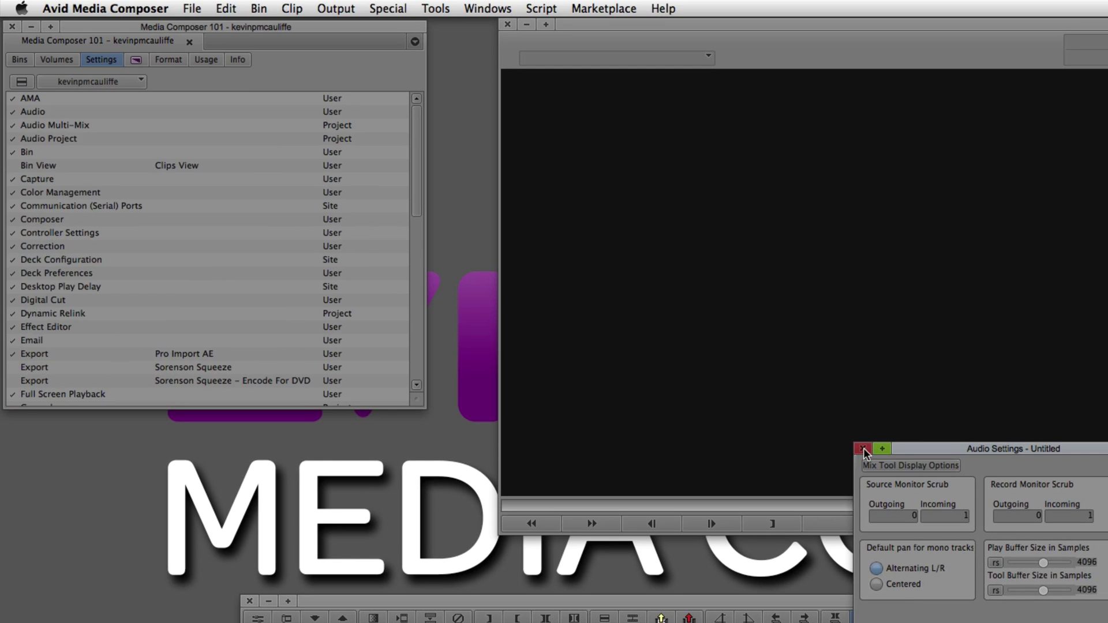
click(505, 247)
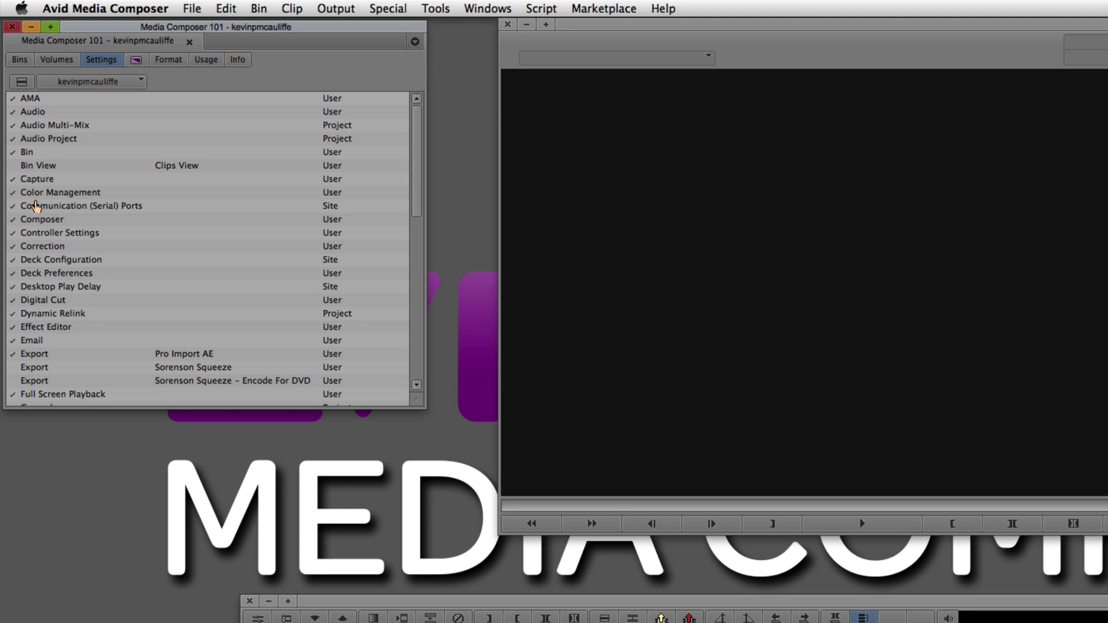
Step: Open Composer settings, browse the Edit, FF/REW, MultiCam and Viewer tabs, and return to Window
double_click(37, 220)
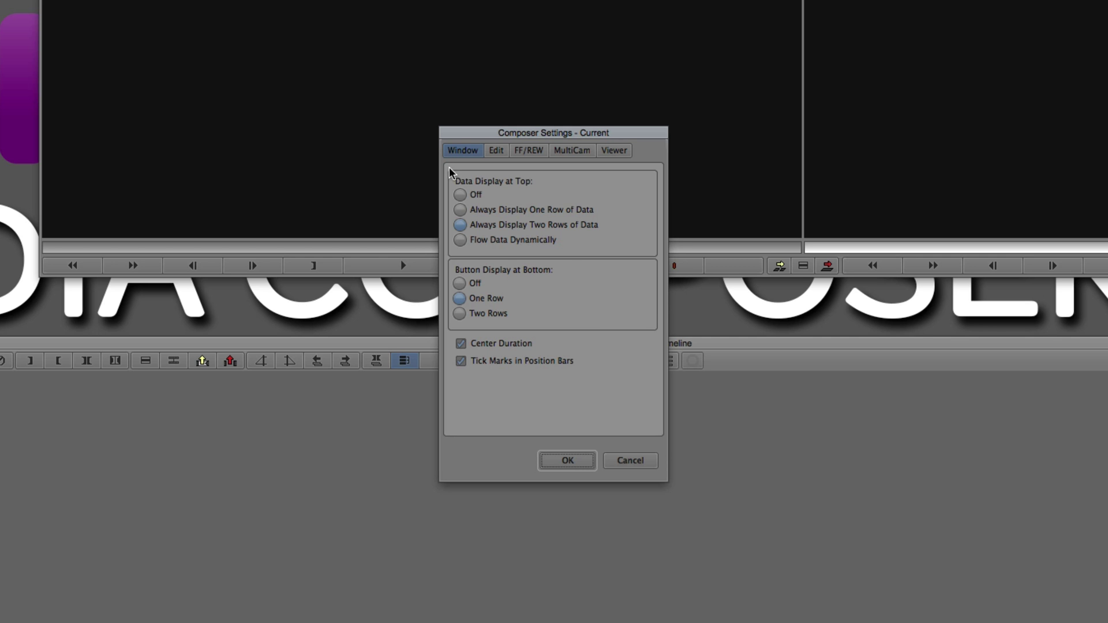
click(498, 151)
click(531, 151)
click(578, 152)
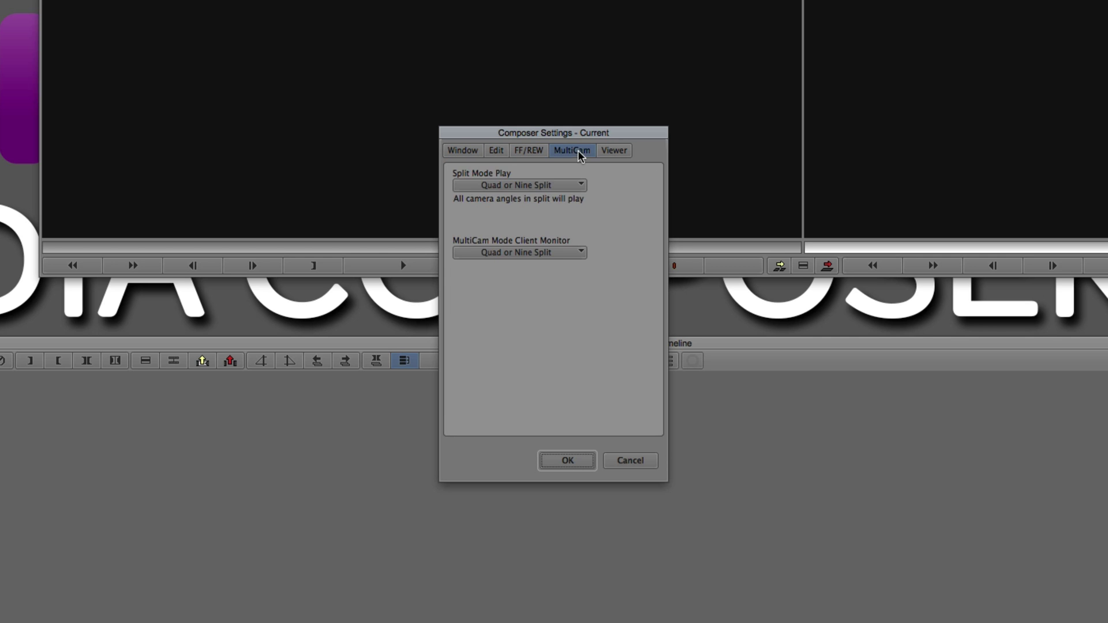
click(613, 154)
click(467, 152)
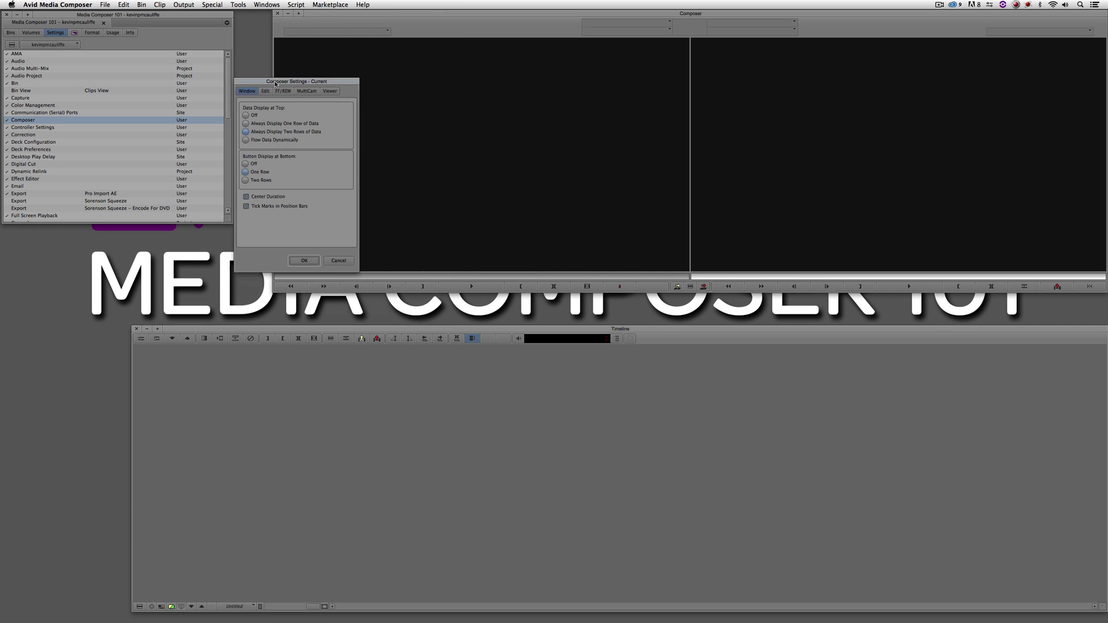
drag(275, 82, 238, 69)
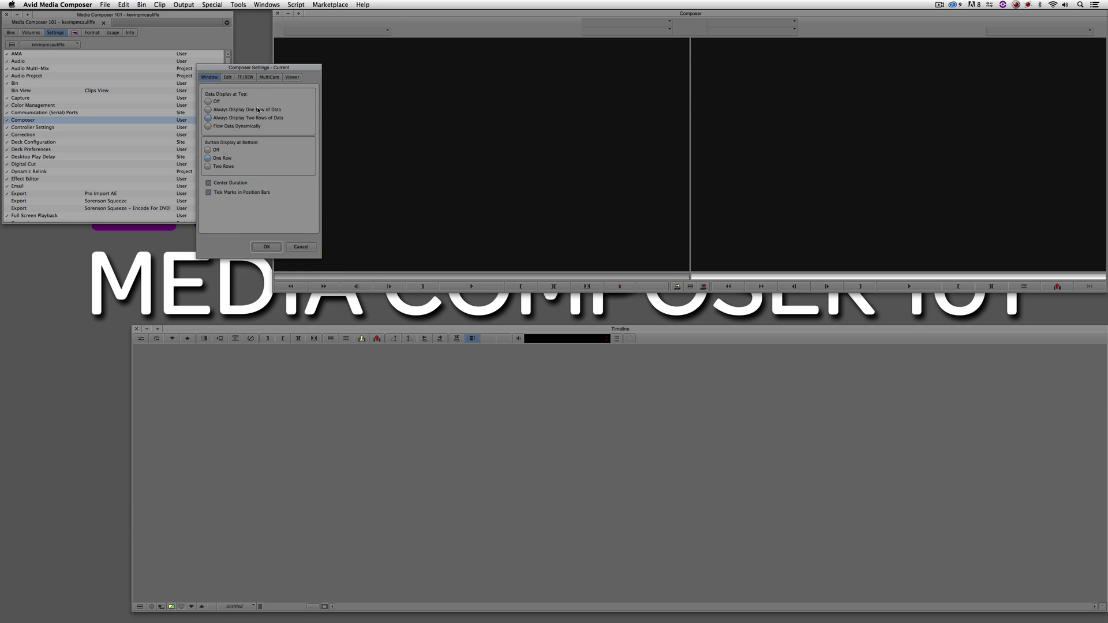
click(258, 250)
Step: Turn the Composer Data Display off, then reopen the settings and apply Two Rows
click(216, 103)
click(267, 246)
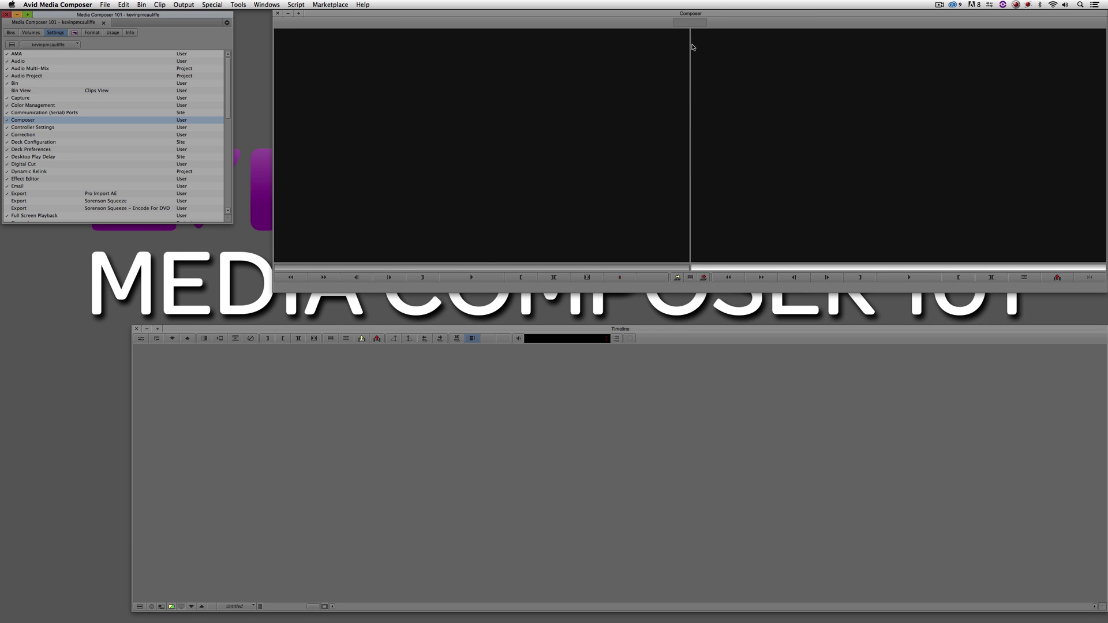
double_click(50, 119)
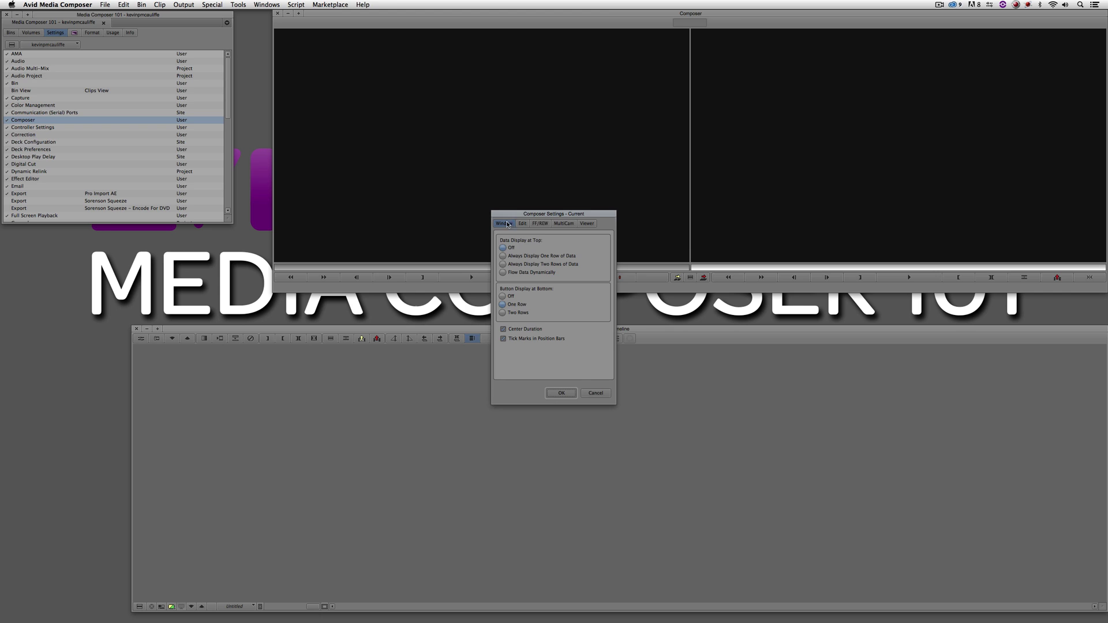
drag(496, 214, 340, 189)
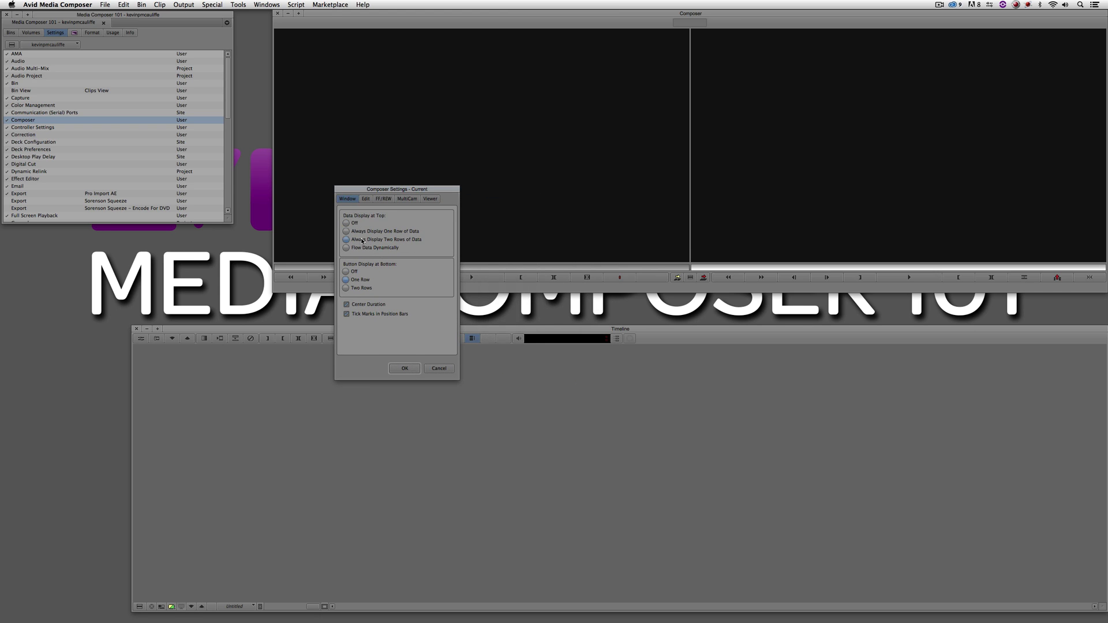
click(405, 369)
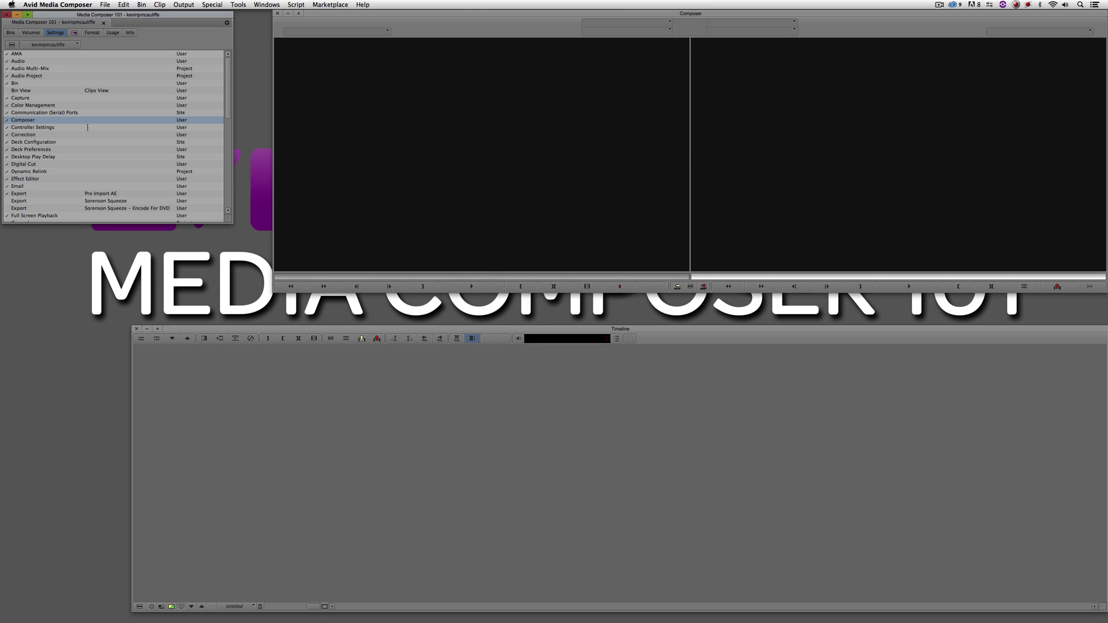
Step: Reopen Composer settings, turn Button Display off, and confirm the settings
double_click(49, 122)
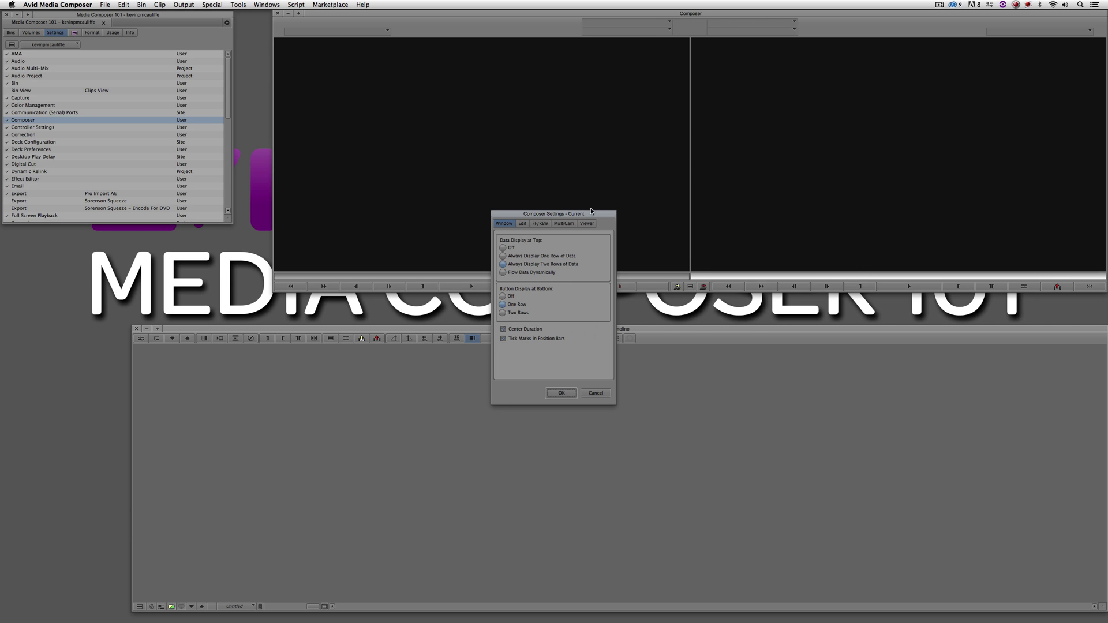
drag(573, 217, 223, 123)
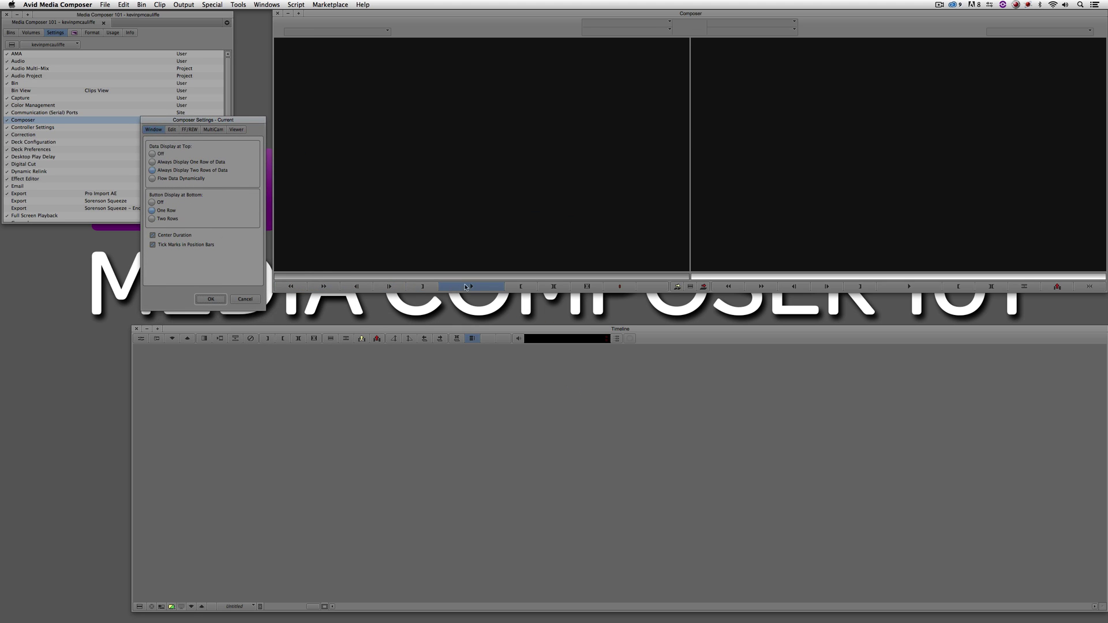
drag(242, 122, 614, 82)
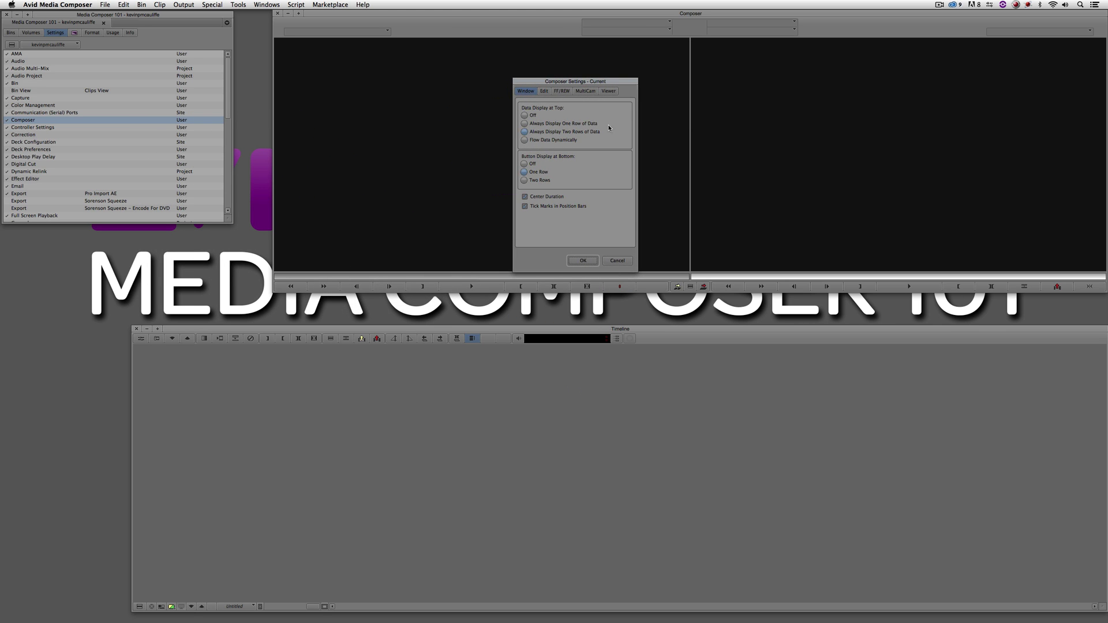
click(525, 164)
click(582, 261)
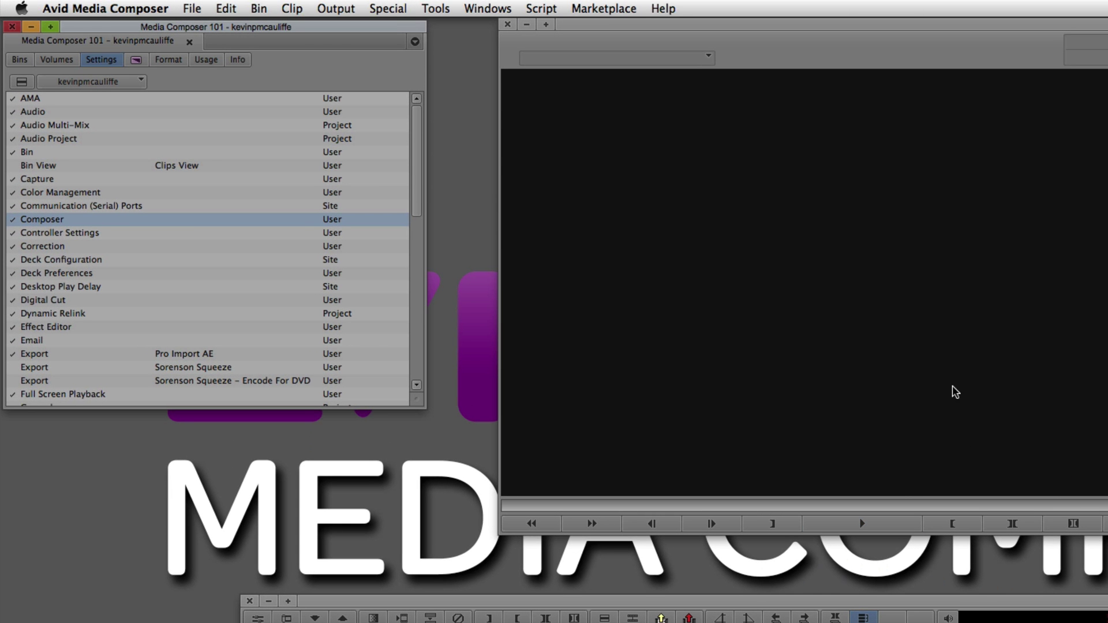
click(953, 523)
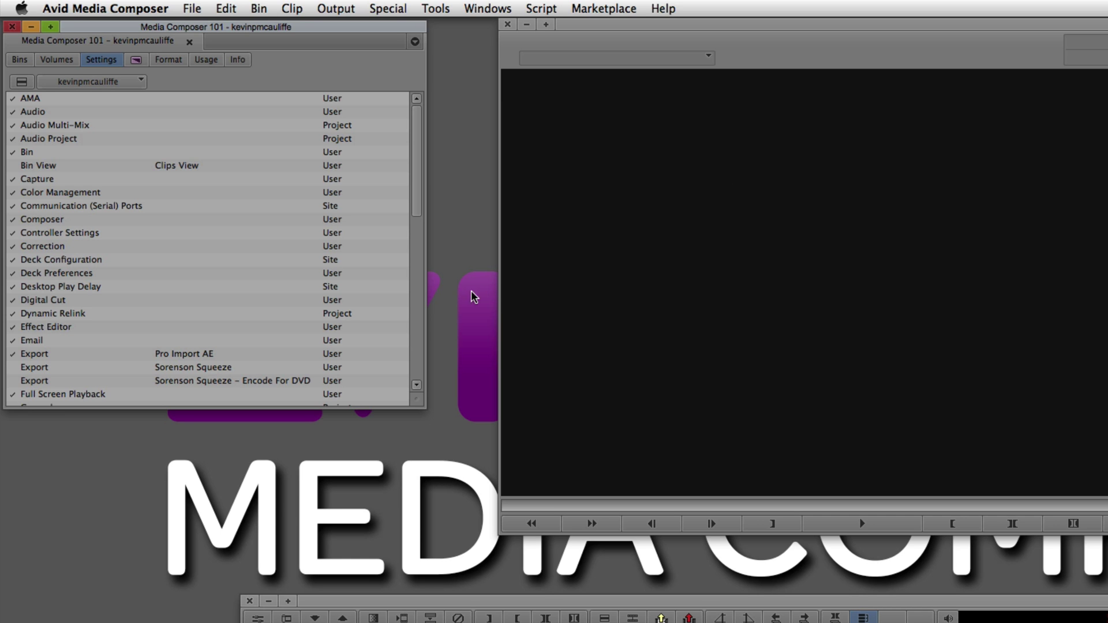
double_click(34, 341)
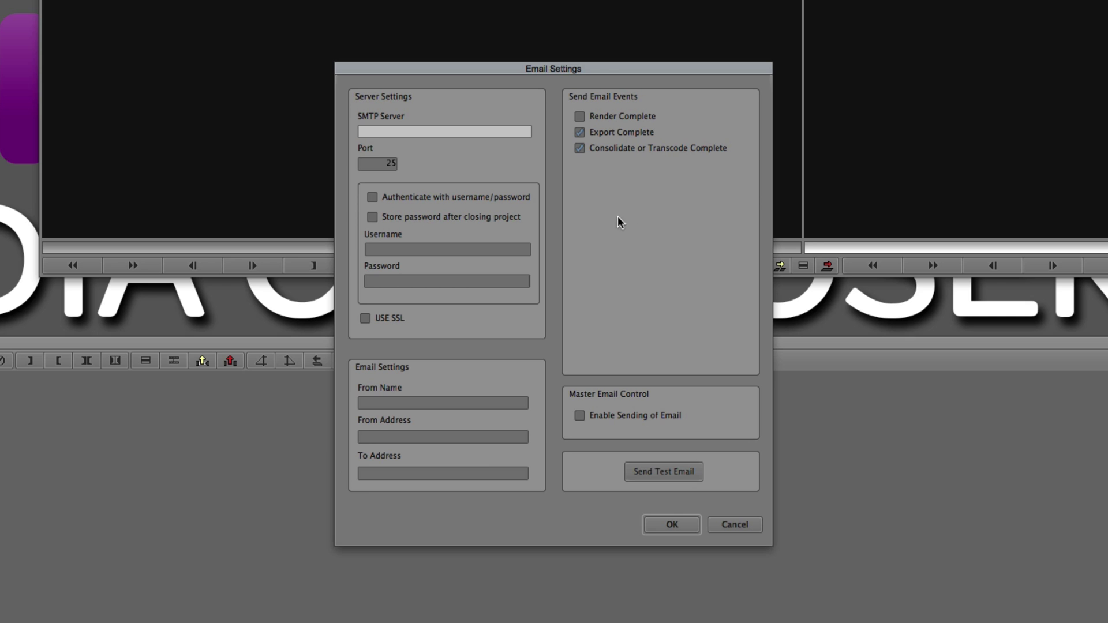
click(582, 117)
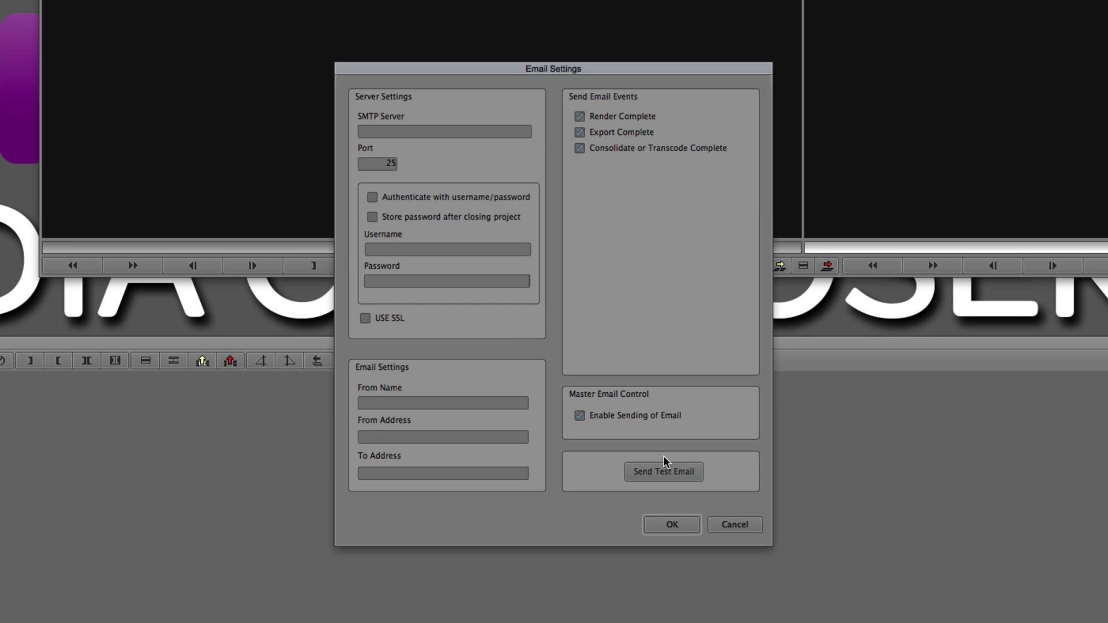
click(692, 526)
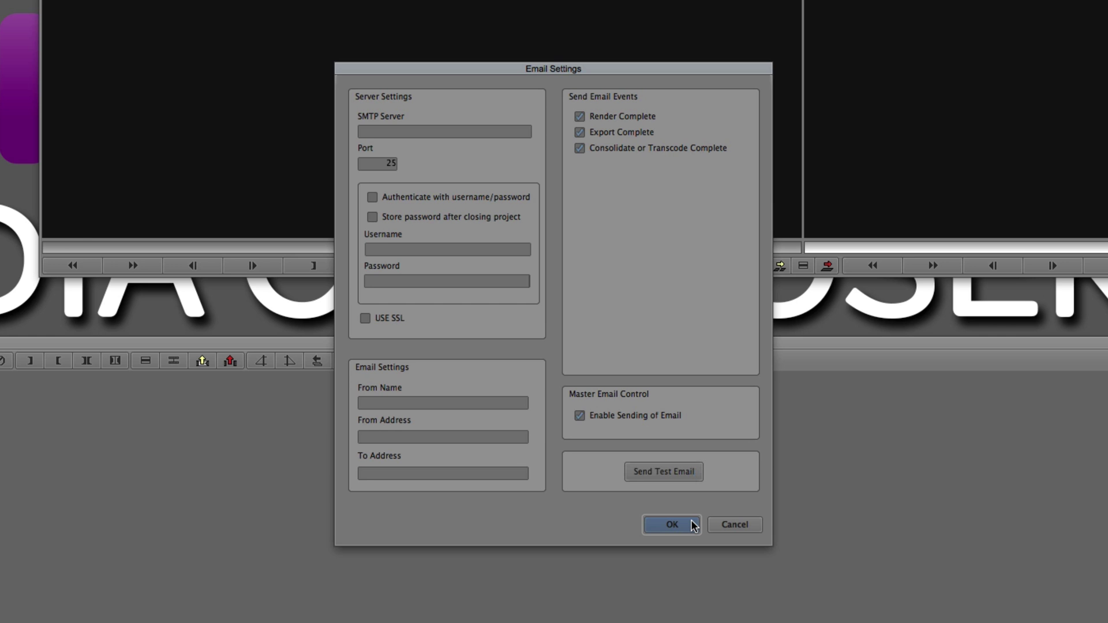
click(693, 527)
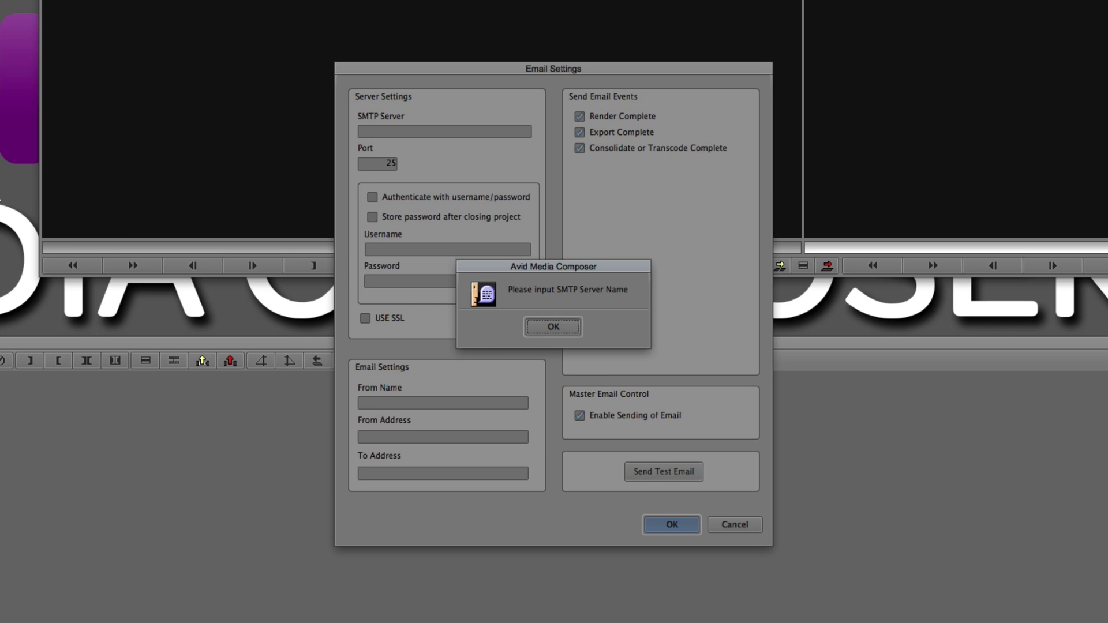
click(565, 327)
Step: Cancel the Email and Grid settings unchanged, then bring up the Fast Menu Tool Palette
click(735, 524)
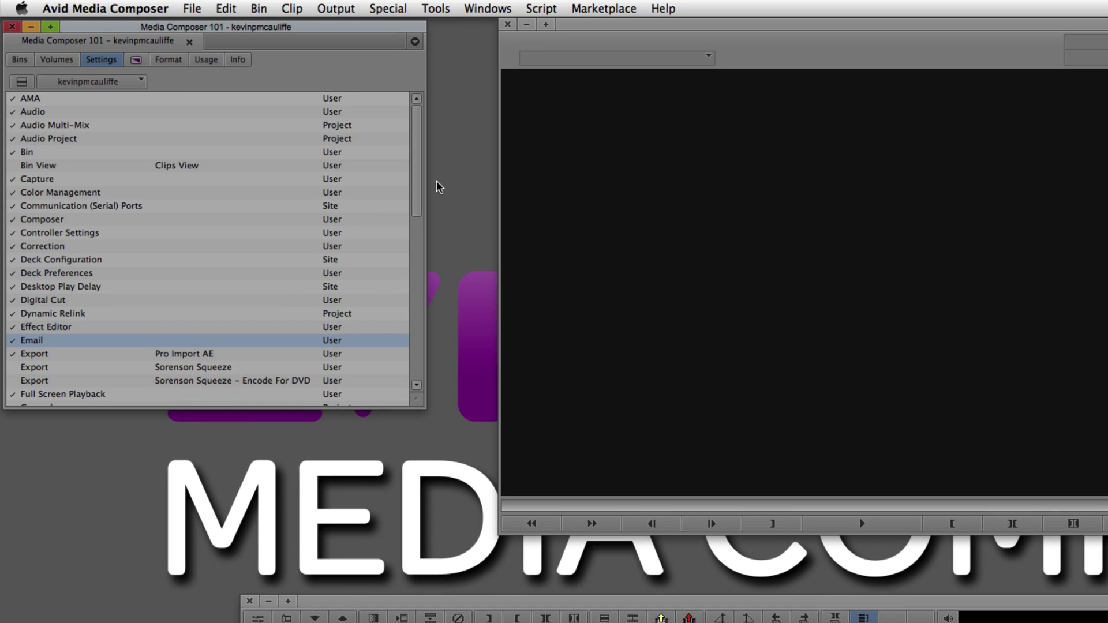
scroll(169, 63, down, 4)
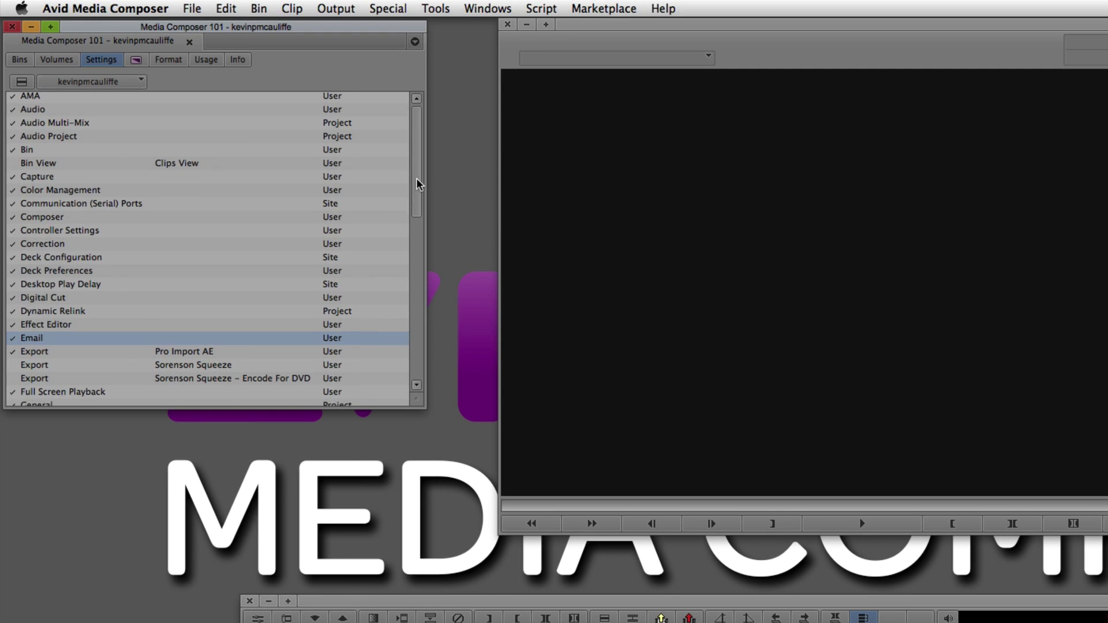
scroll(420, 202, down, 1)
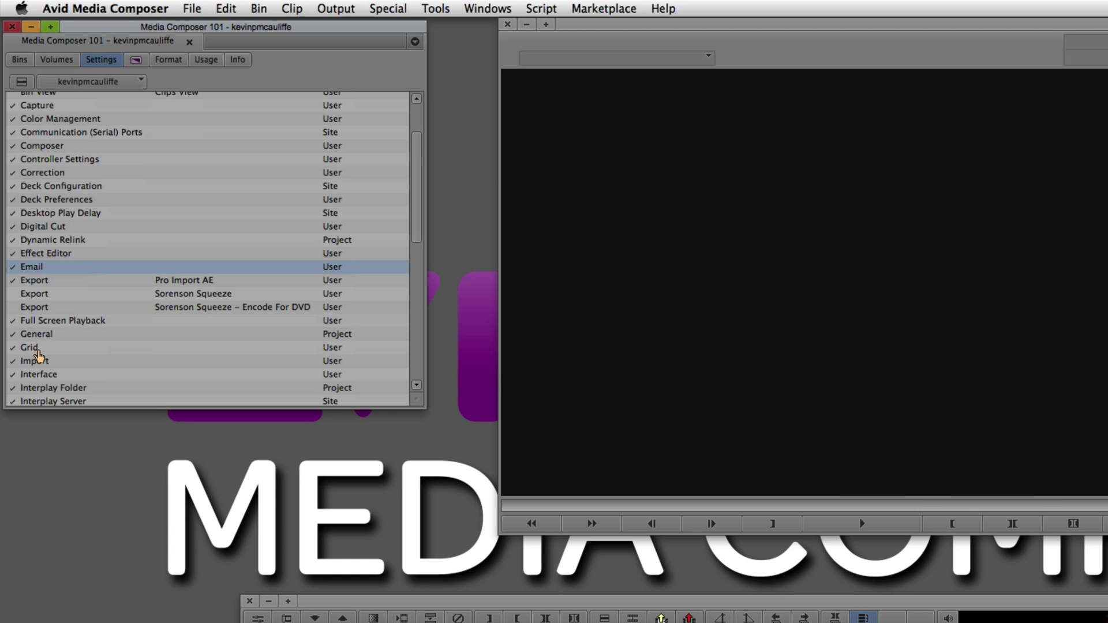
double_click(36, 349)
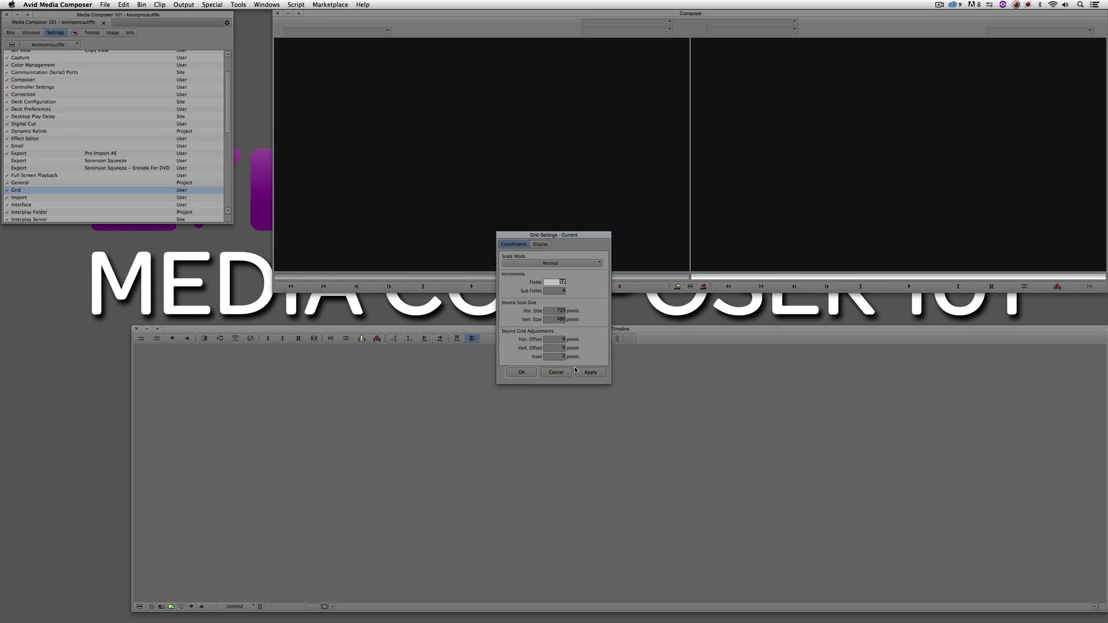
click(558, 372)
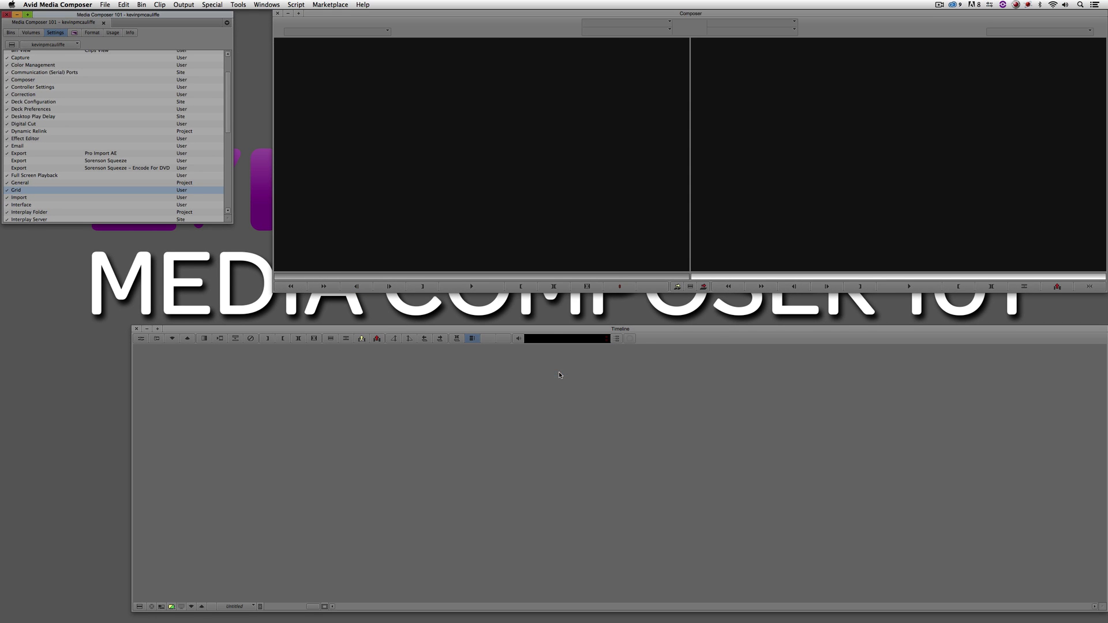
click(634, 337)
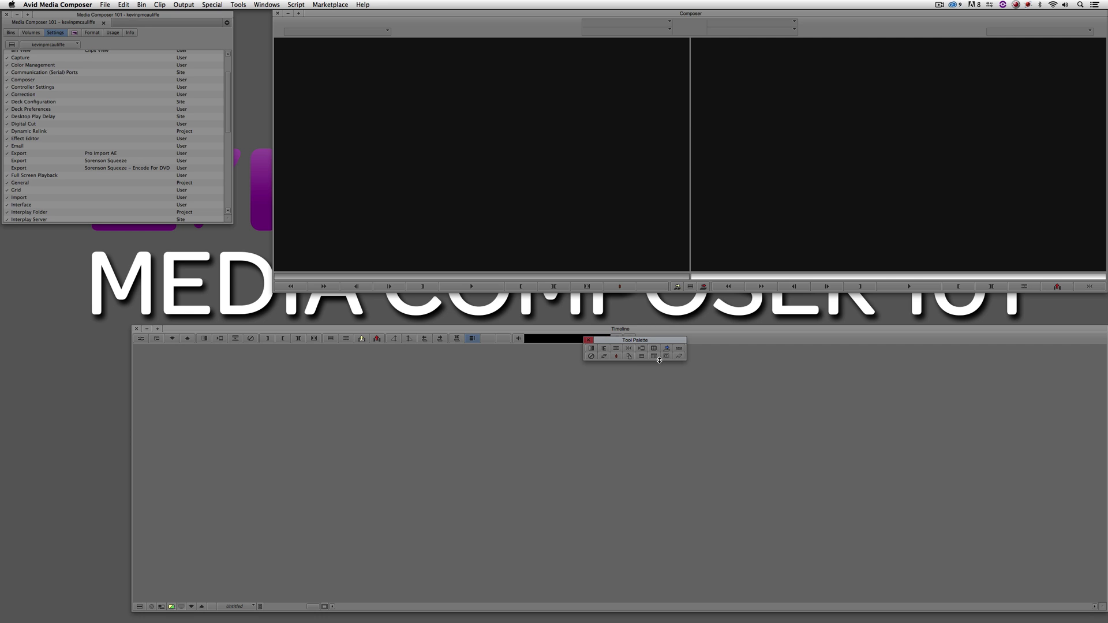
Step: Close the Tool Palette, switch to the bin list, and cancel opening a bin from disk
click(588, 341)
click(10, 32)
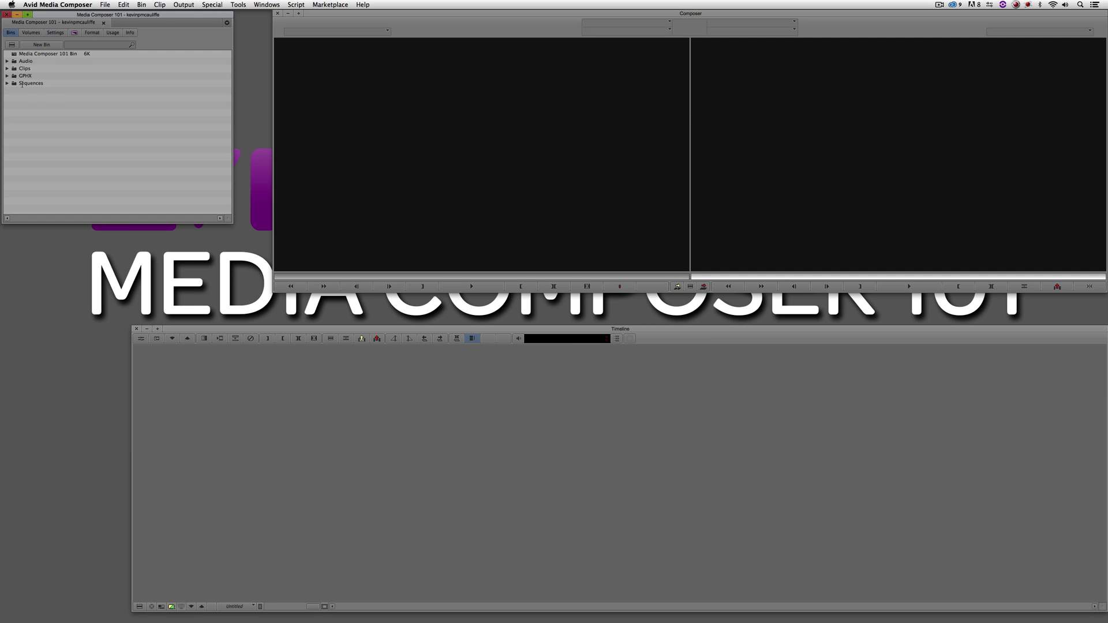
key(super+o)
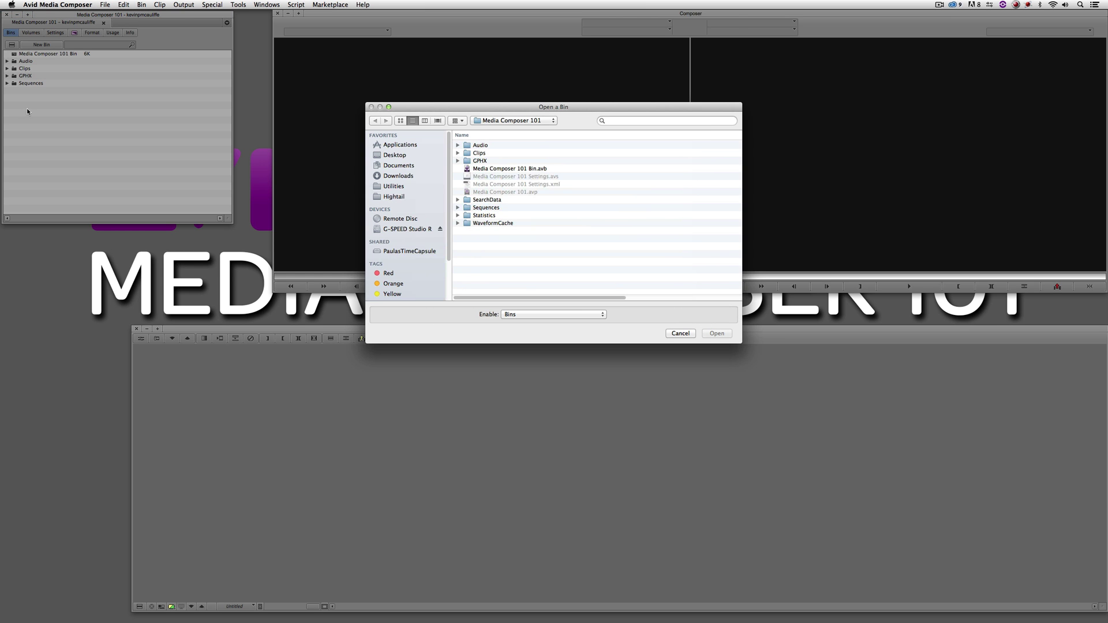
click(523, 121)
click(525, 130)
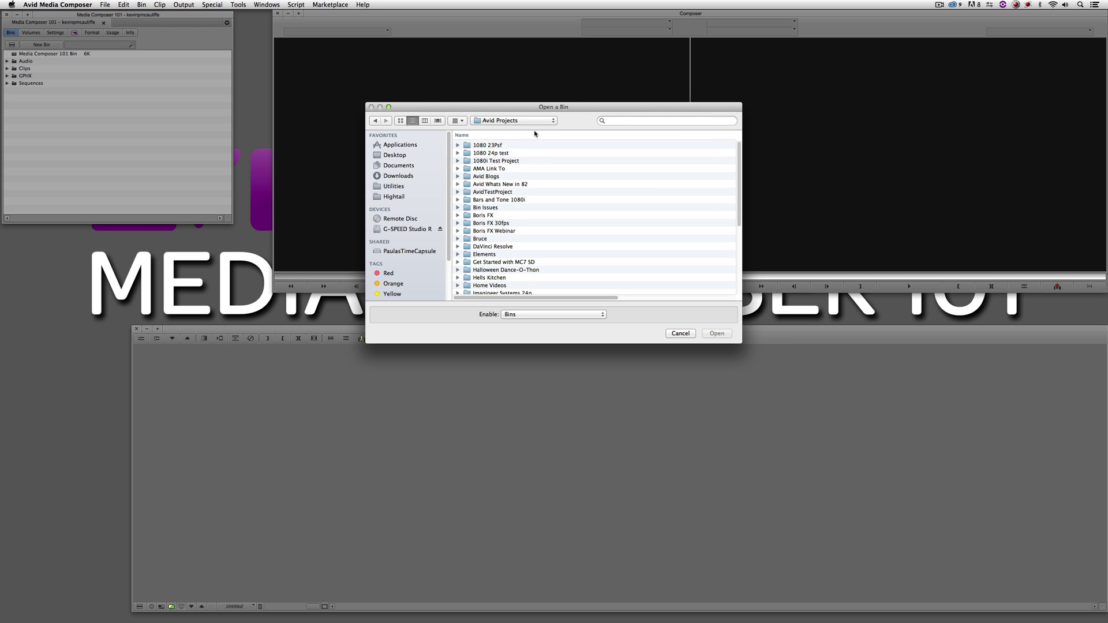
click(678, 333)
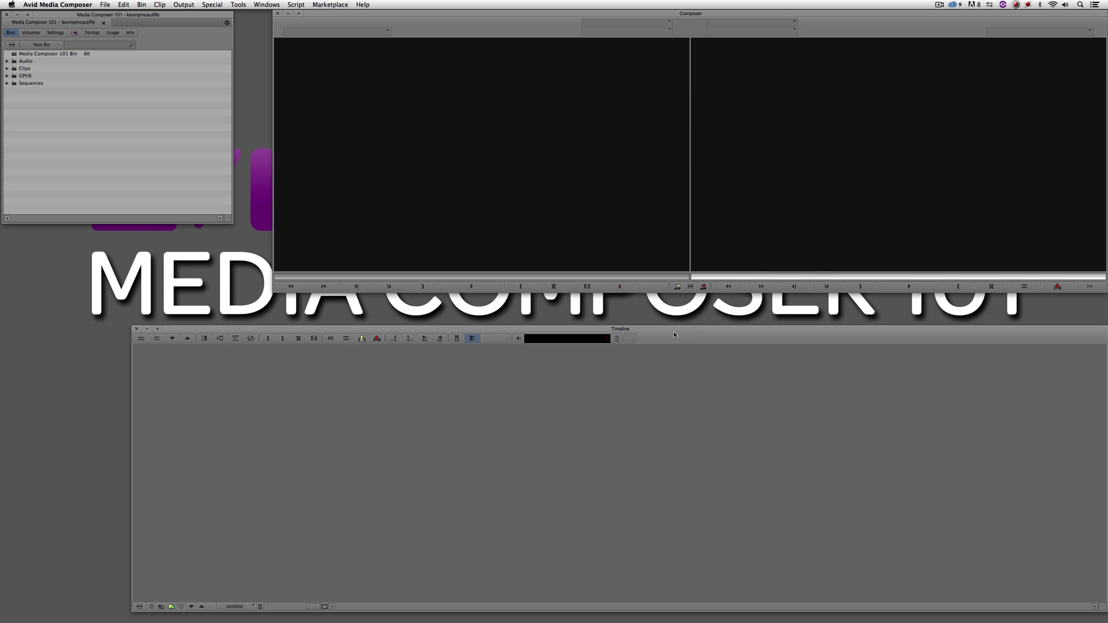
Step: Open the Blue Clips bin and splice 000592_VTXHD.mov into a new sequence, parking at 01:00:07:20
click(7, 68)
double_click(21, 76)
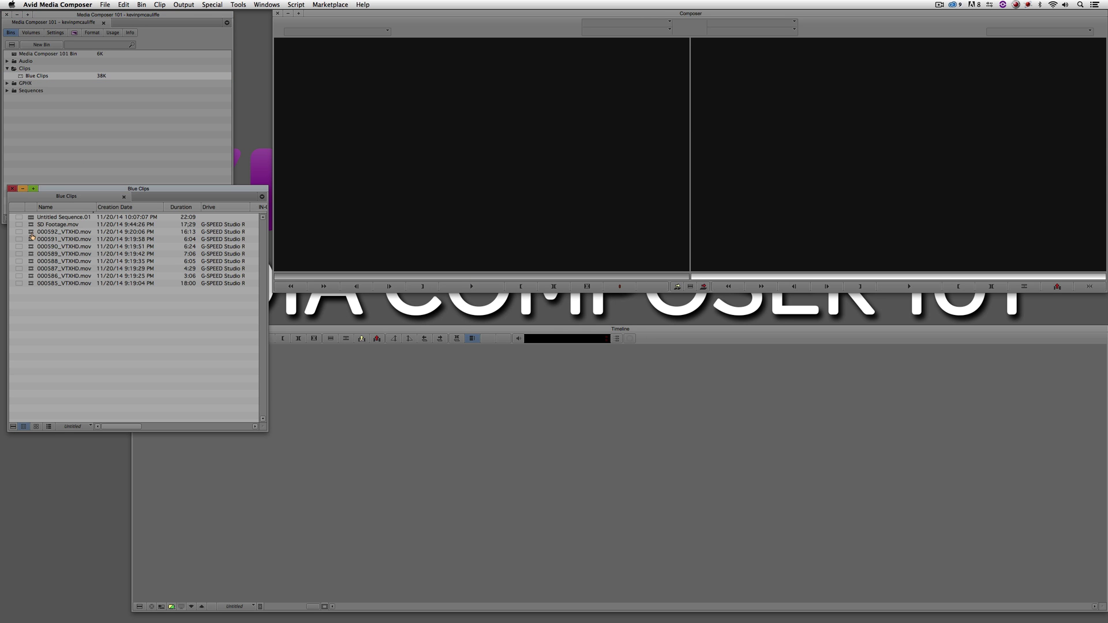
drag(31, 232, 354, 249)
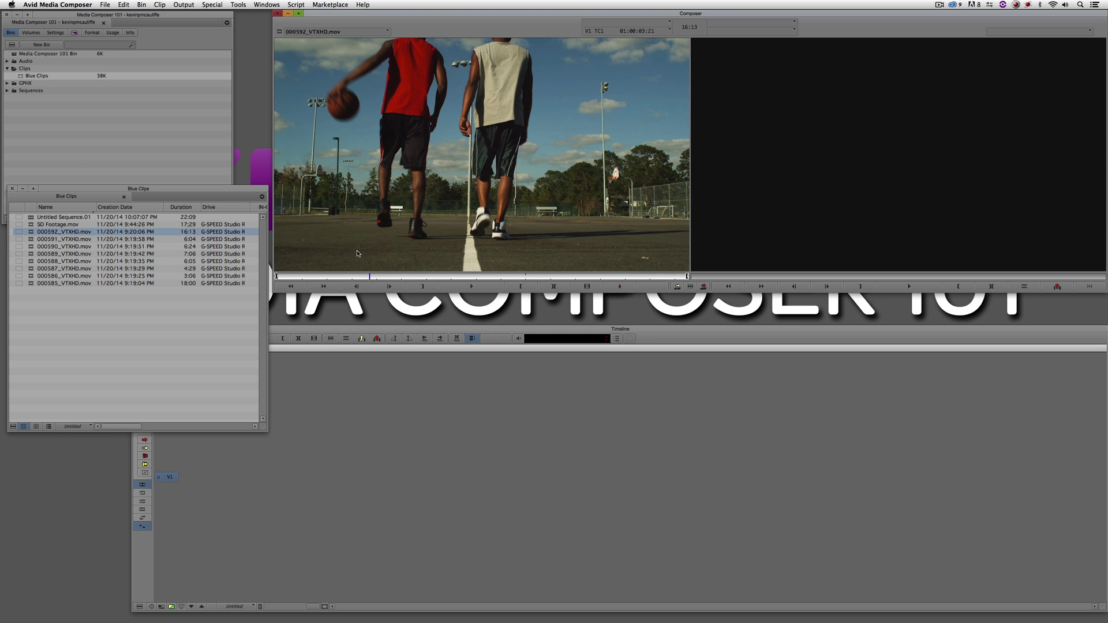
key(v)
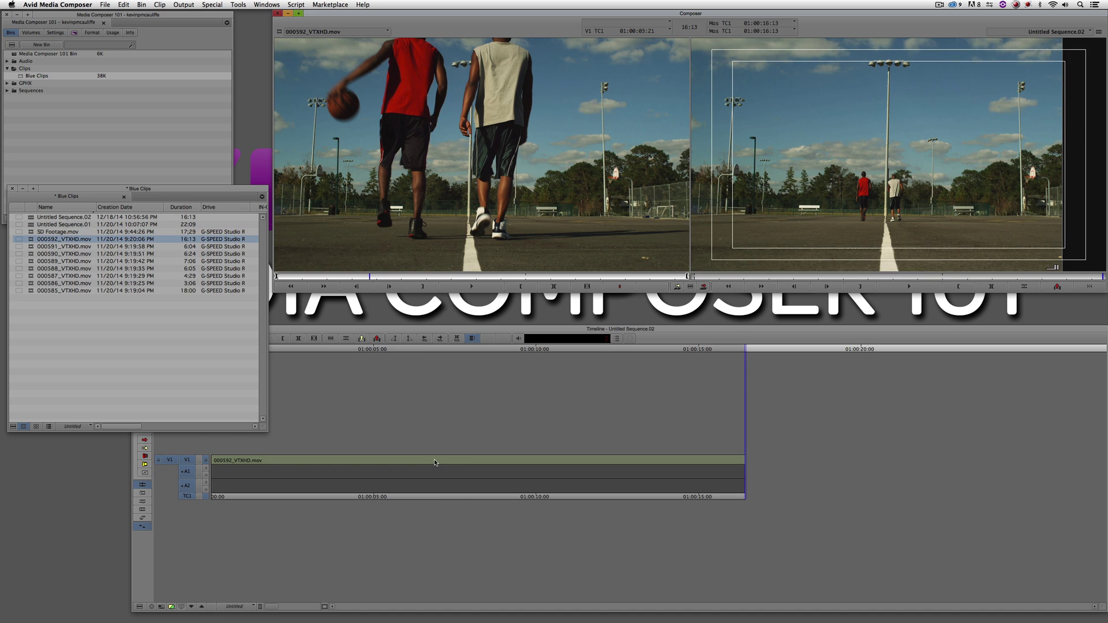
click(460, 462)
Step: Tear off the Fast Menu as a floating Tool Palette over the timeline
drag(690, 287, 598, 322)
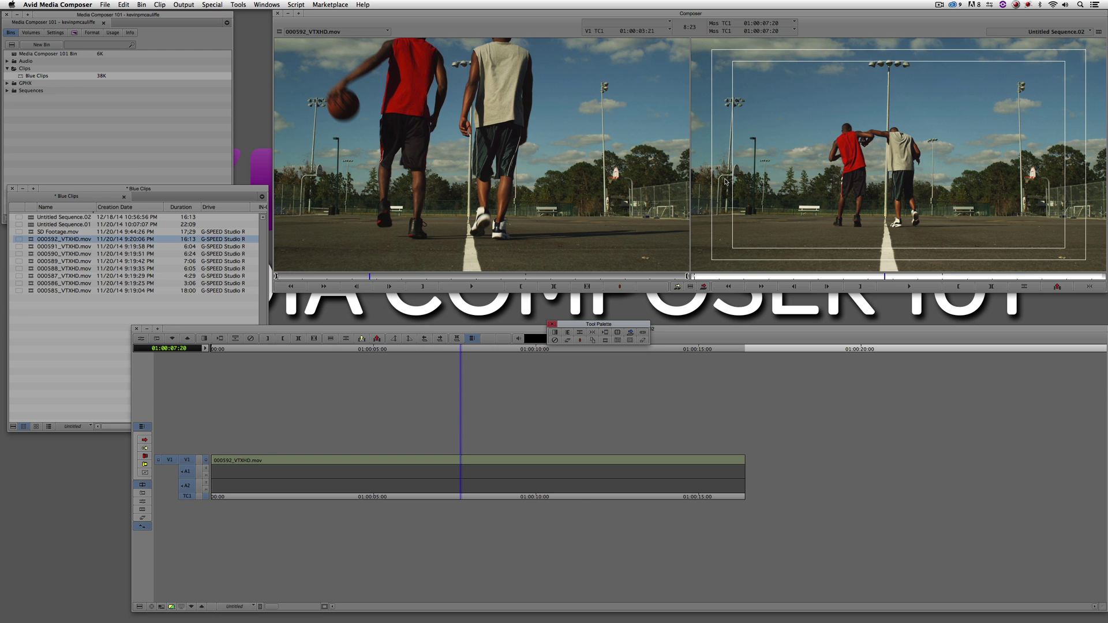
Step: In Grid settings' Display tab, set Color to Green, apply it, and confirm with OK
click(138, 156)
click(56, 33)
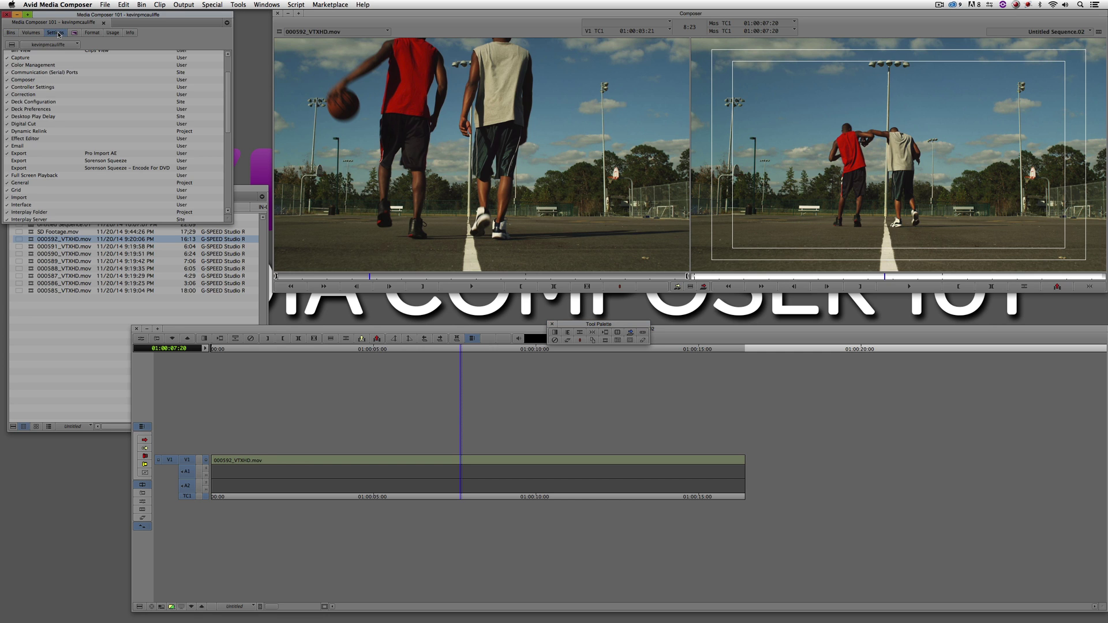
double_click(23, 190)
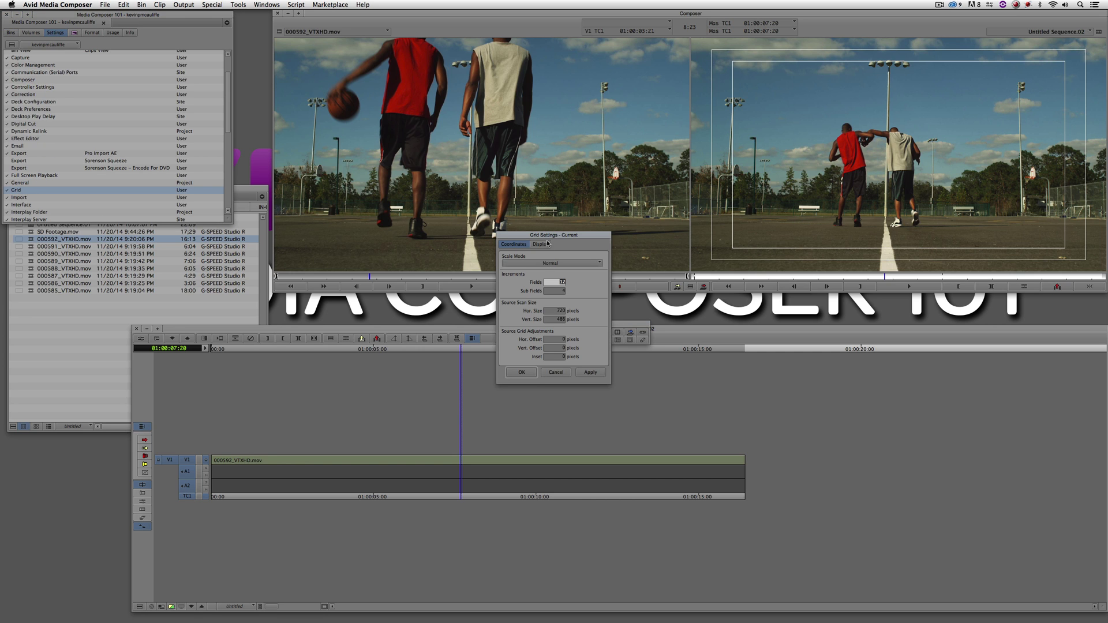
drag(549, 237, 522, 173)
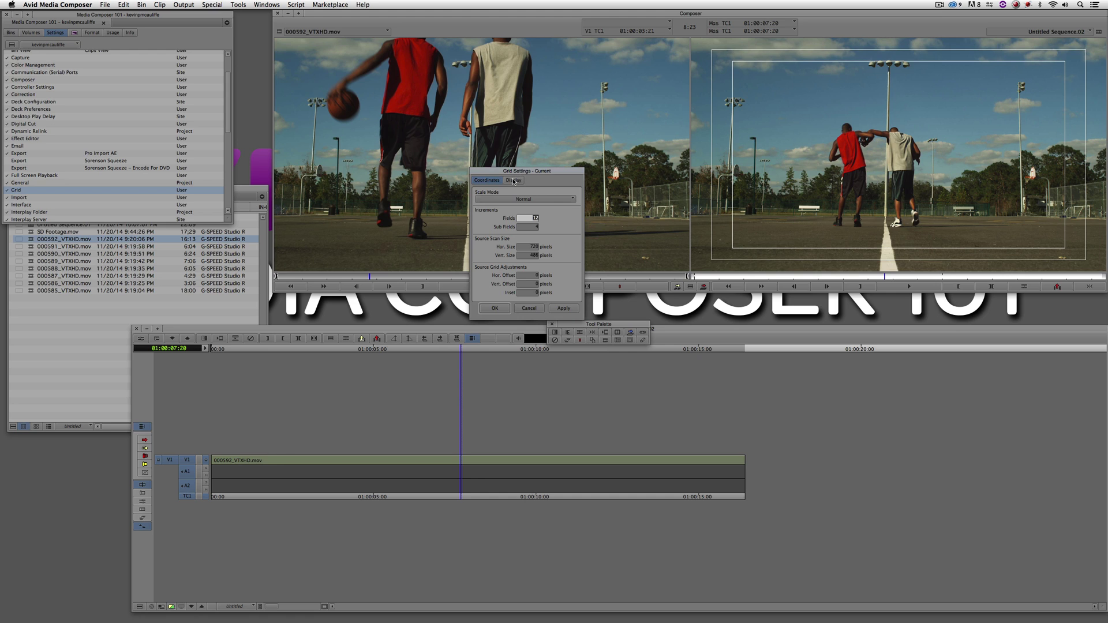
click(513, 182)
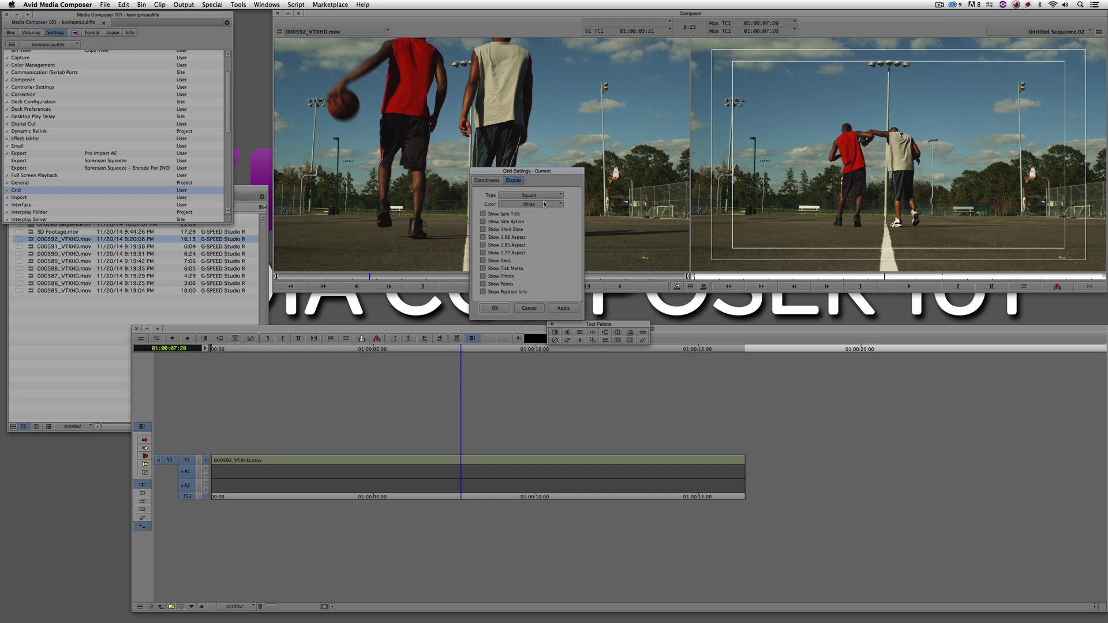
click(530, 206)
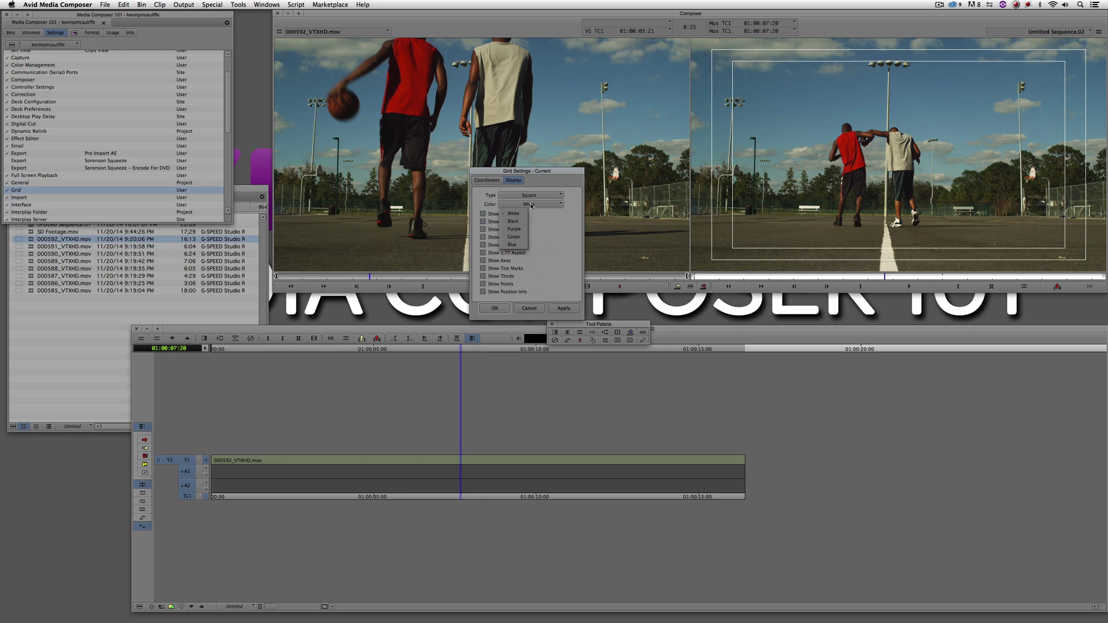
click(513, 237)
click(564, 308)
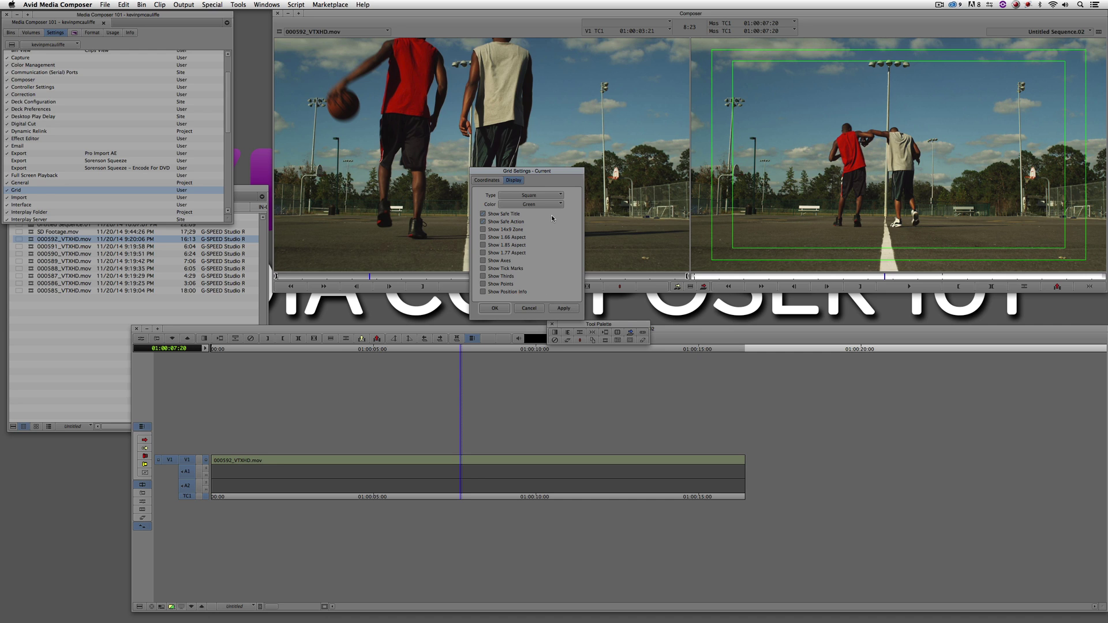
click(554, 310)
click(495, 308)
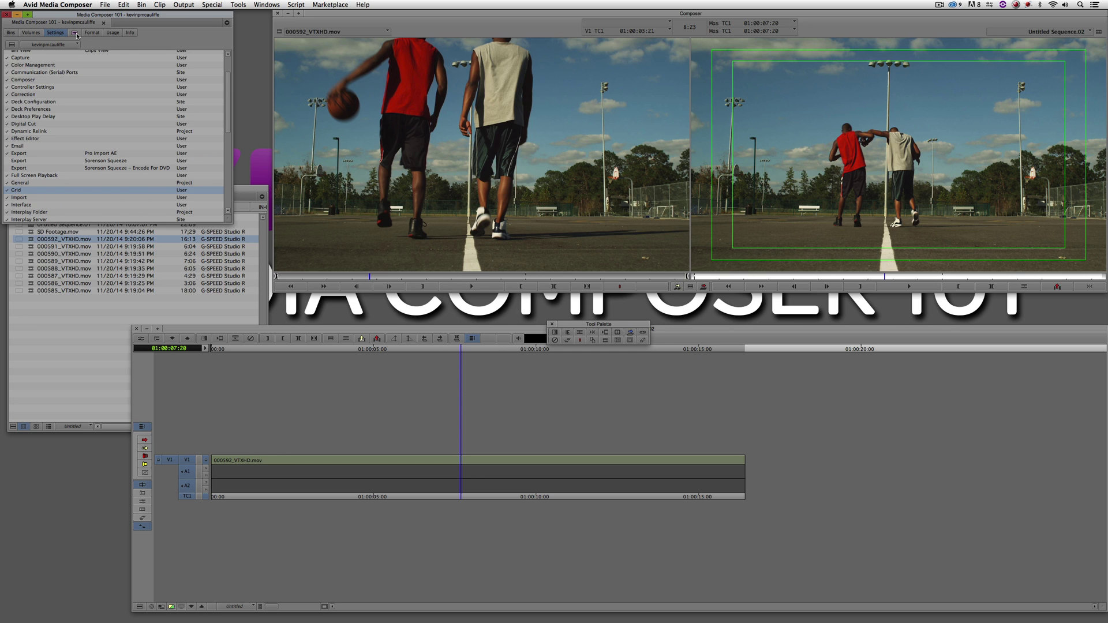
Step: Duplicate Grid with Cmd+D and set the copy's Coordinates Scale Mode to 4:3 Inside 16:9 Monitor
key(super+d)
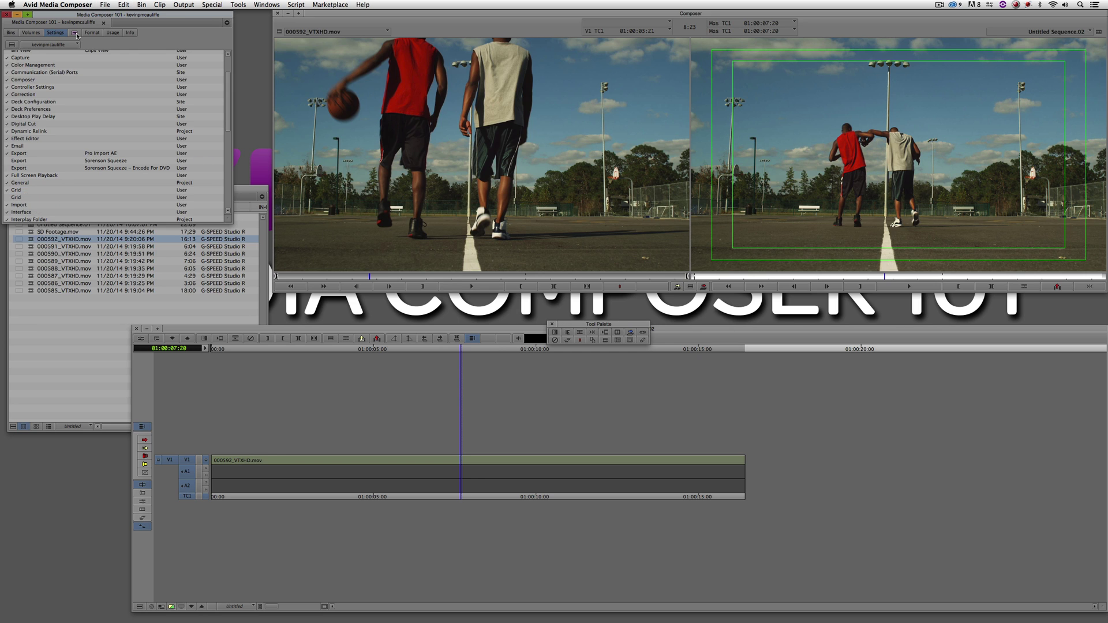
double_click(18, 198)
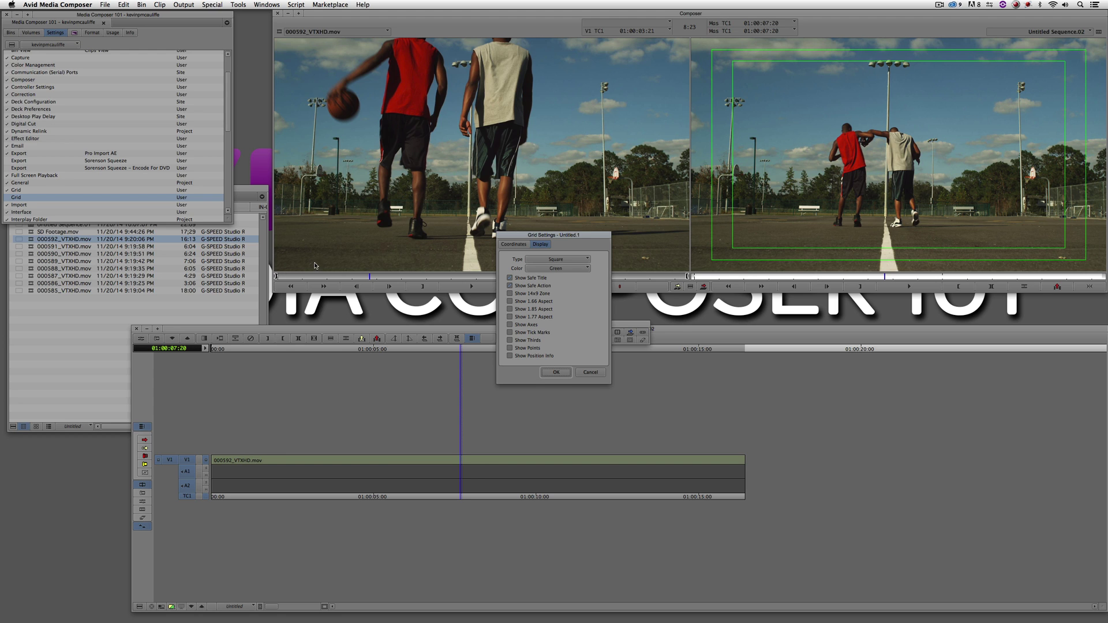
click(517, 245)
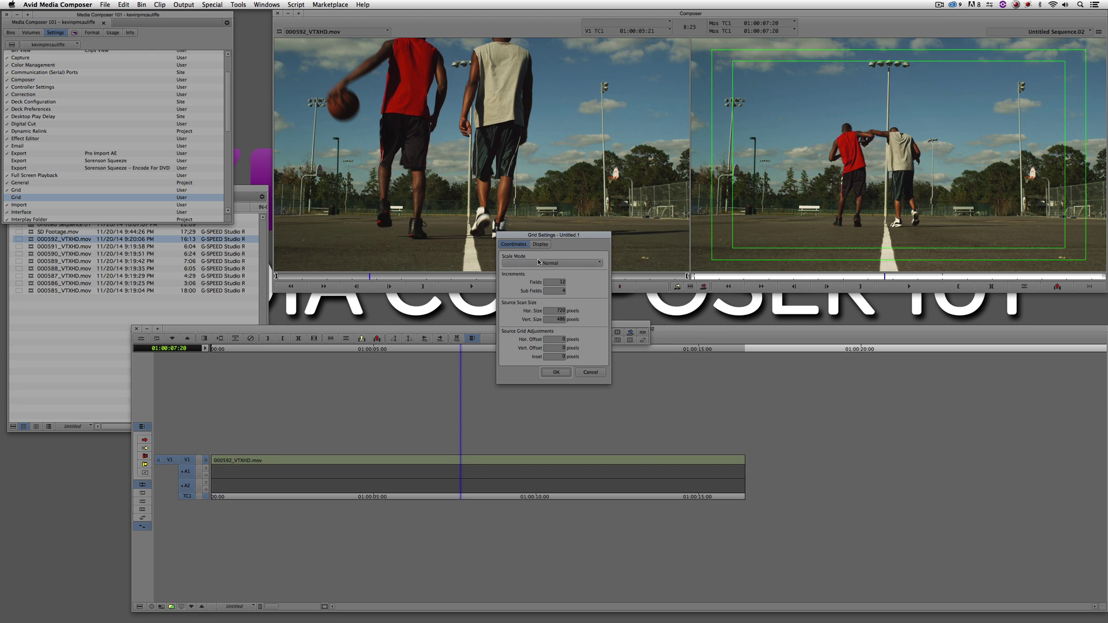
click(563, 265)
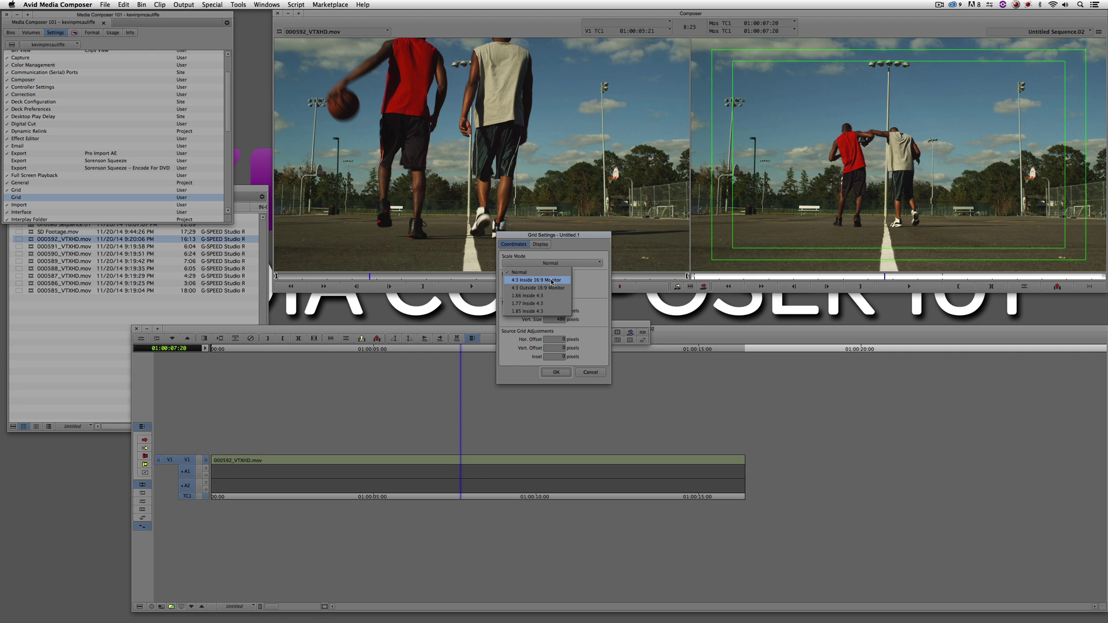
click(552, 281)
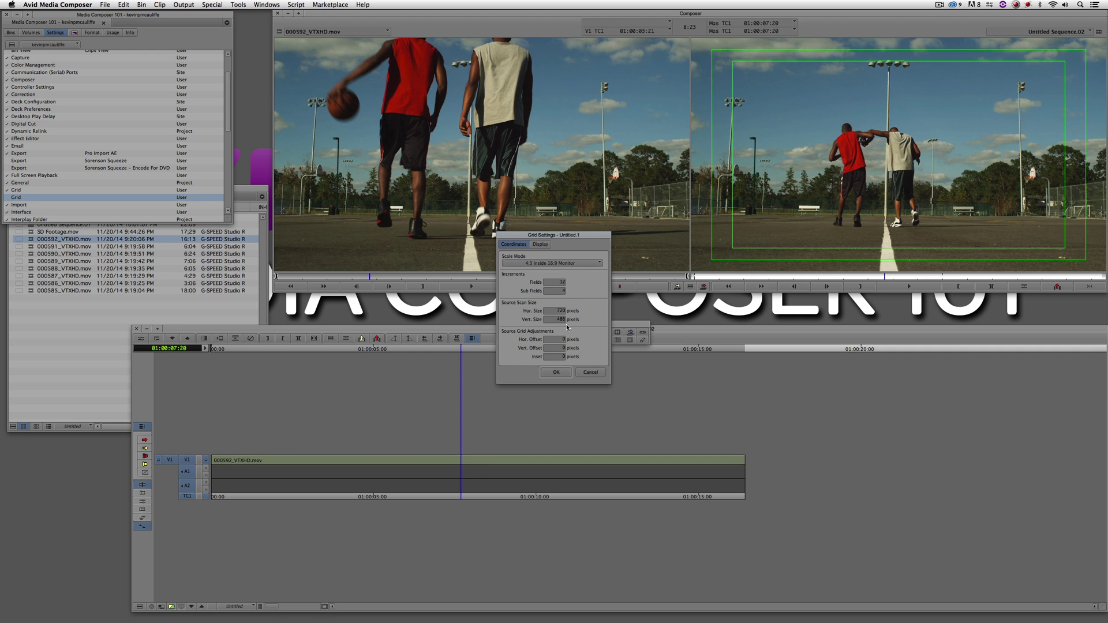
click(556, 374)
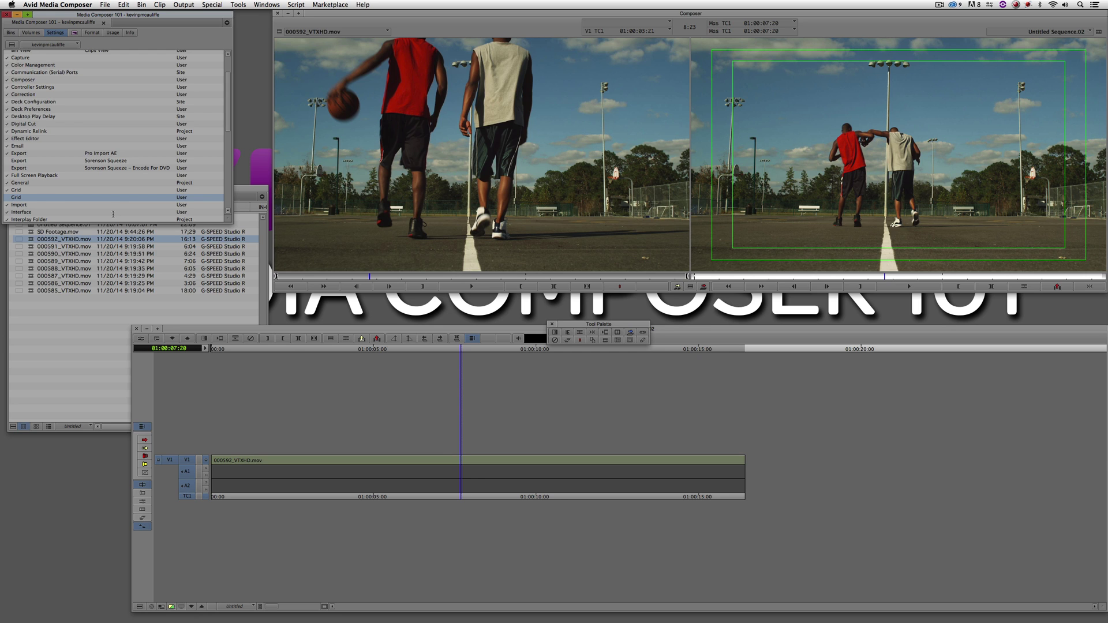
Step: Rename the two Grid settings to '16x9 Safe' (fixing the 'Sace' typo) and '4x3 Safe'
click(17, 191)
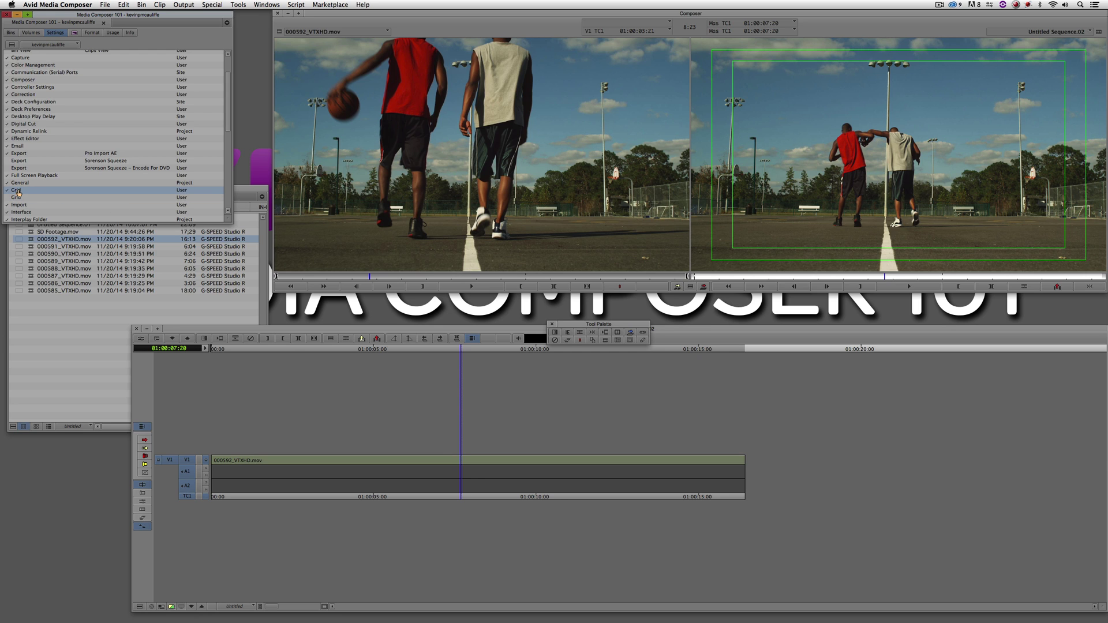
click(104, 189)
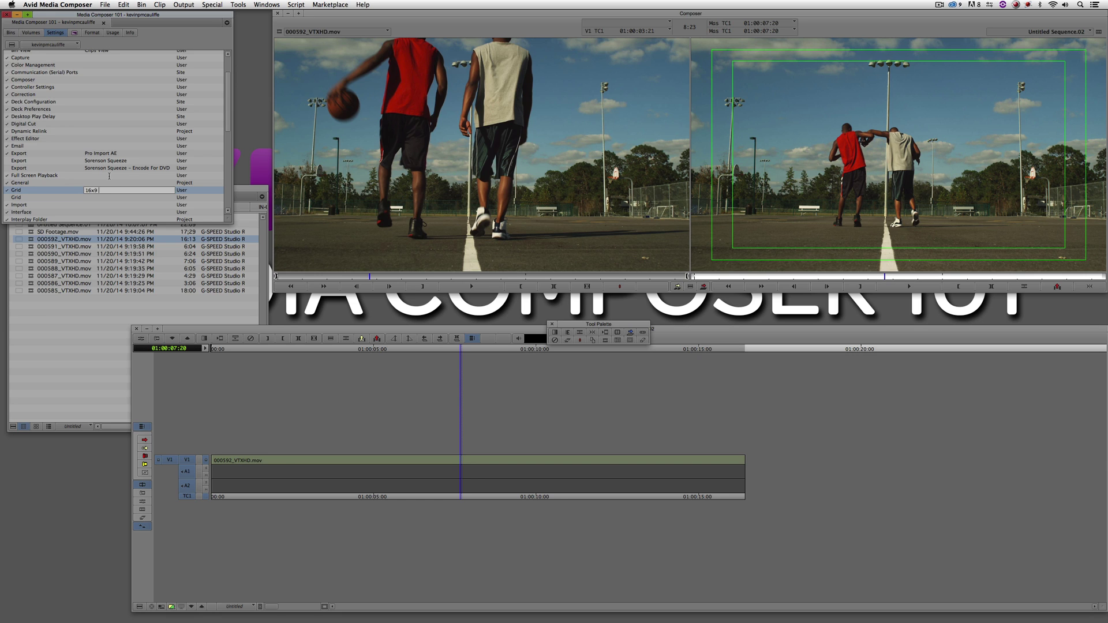
text(16x9 Sace)
key(Return)
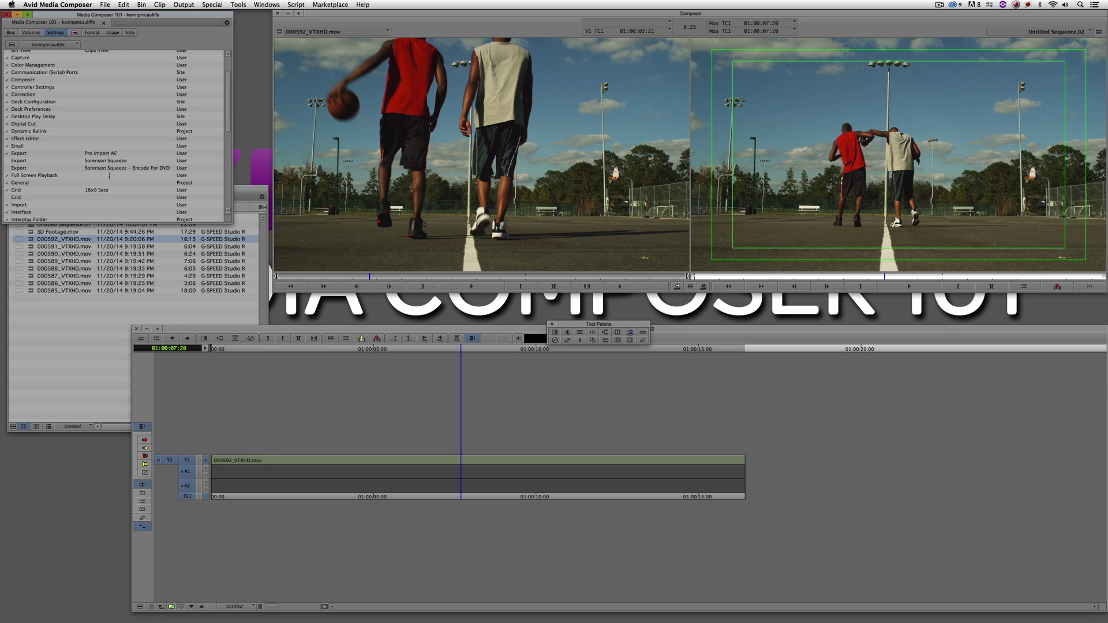
click(118, 190)
drag(104, 190, 130, 191)
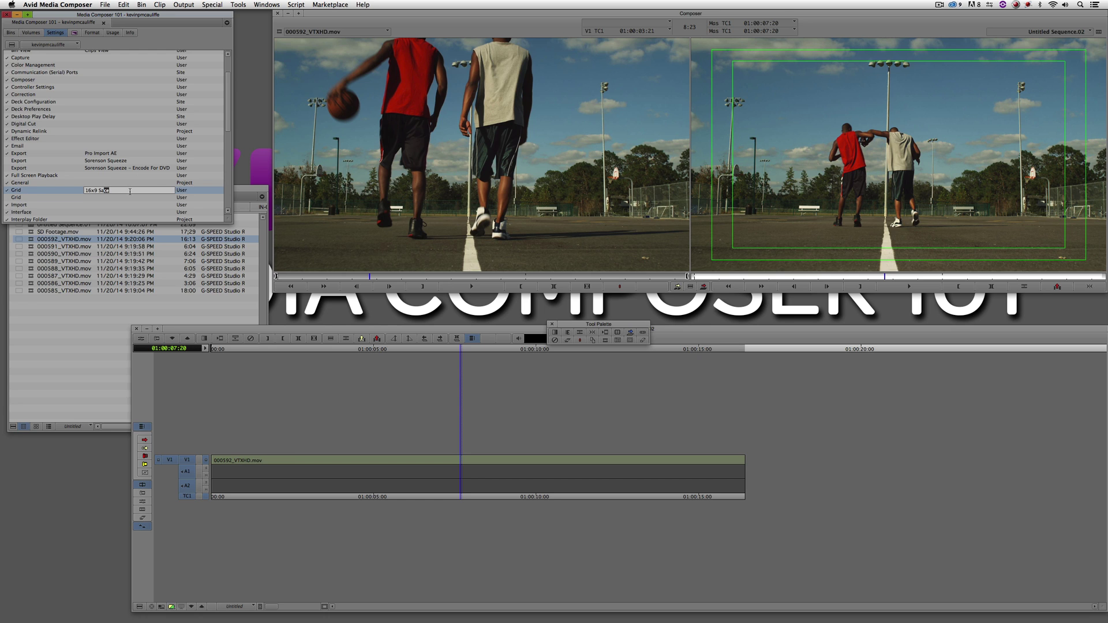
text(fe)
key(Return)
click(98, 198)
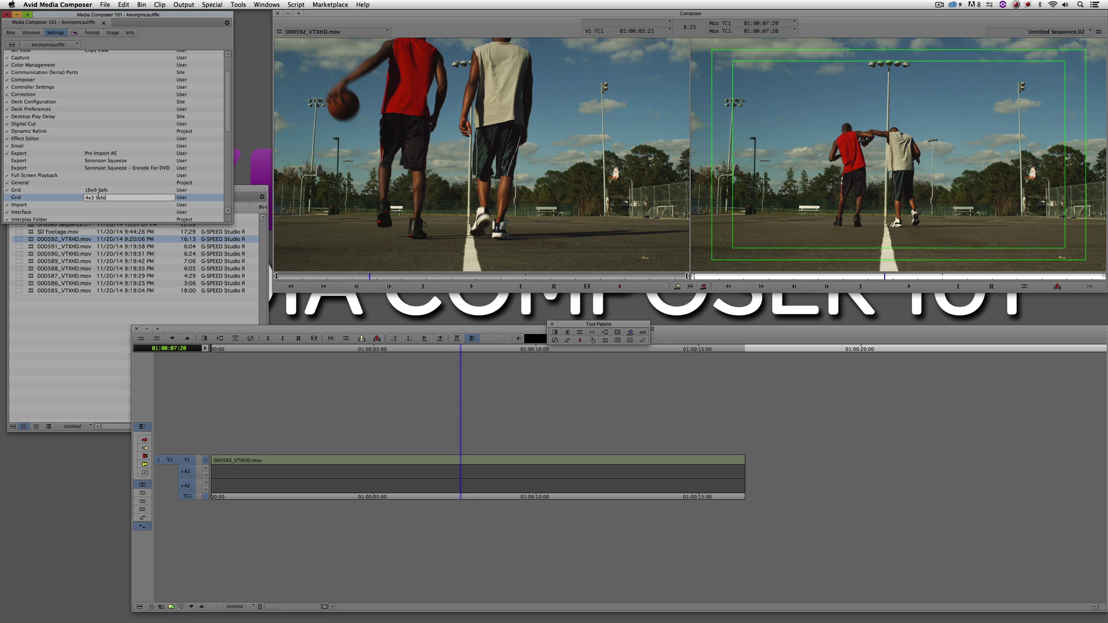
key(Return)
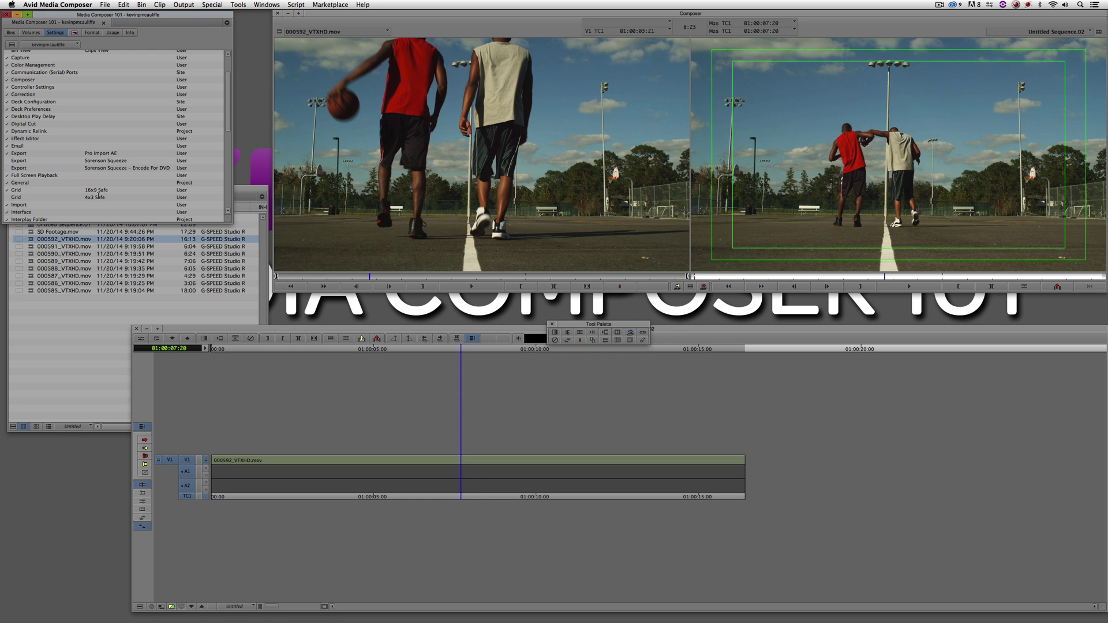
click(8, 199)
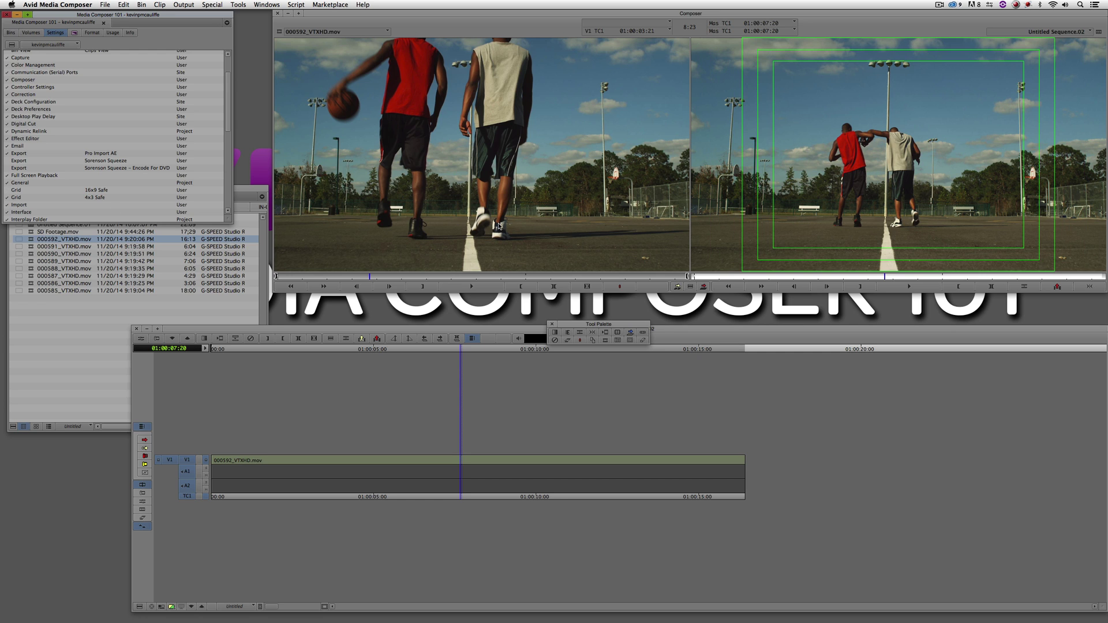